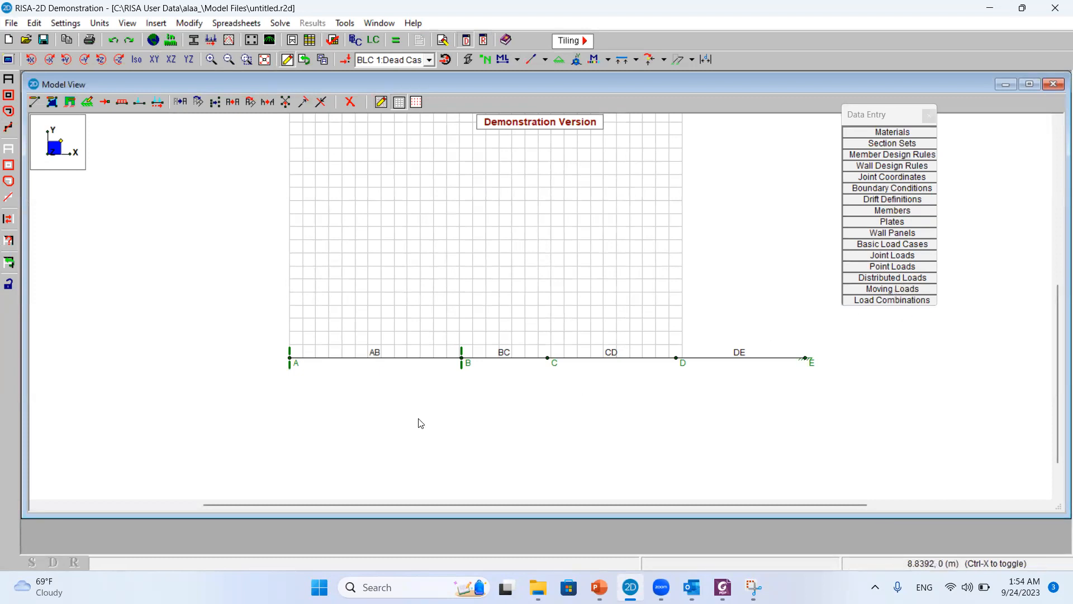
Switch to PowerPoint, close the Module 6 presentation, and check the Example 1 loads in the Module 5 presentation
{"action": "left_click", "coordinate": [598, 587]}
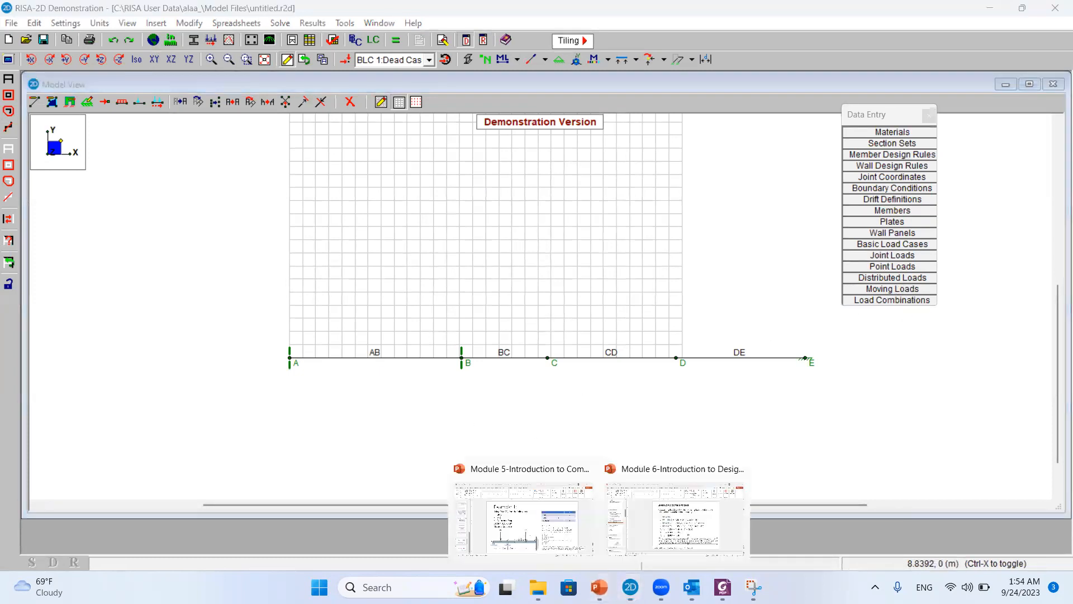
{"action": "mouse_move", "coordinate": [717, 534]}
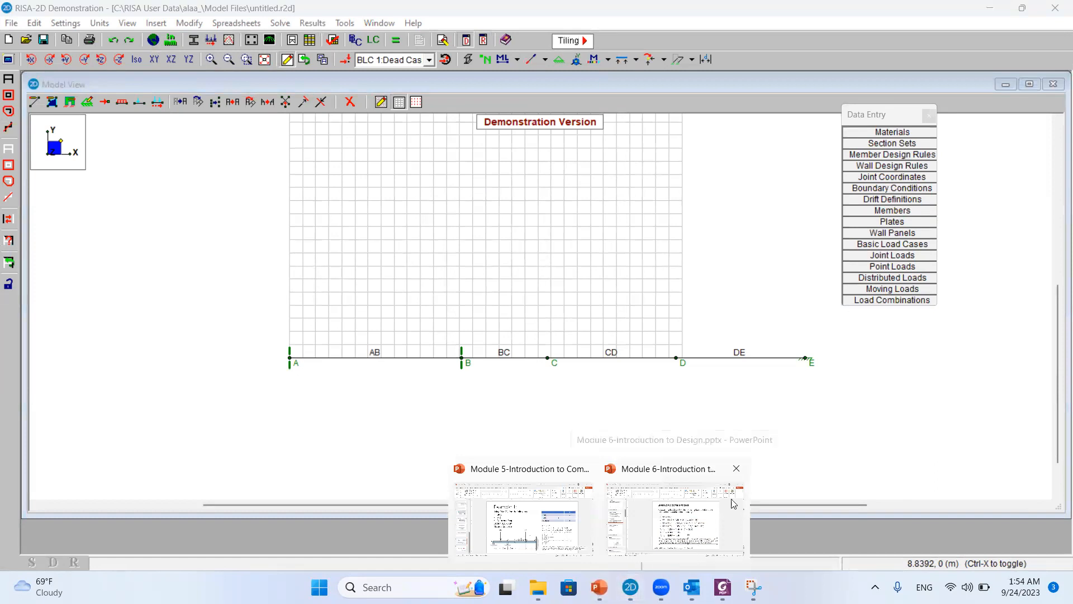
{"action": "left_click", "coordinate": [737, 471]}
{"action": "left_click", "coordinate": [626, 520]}
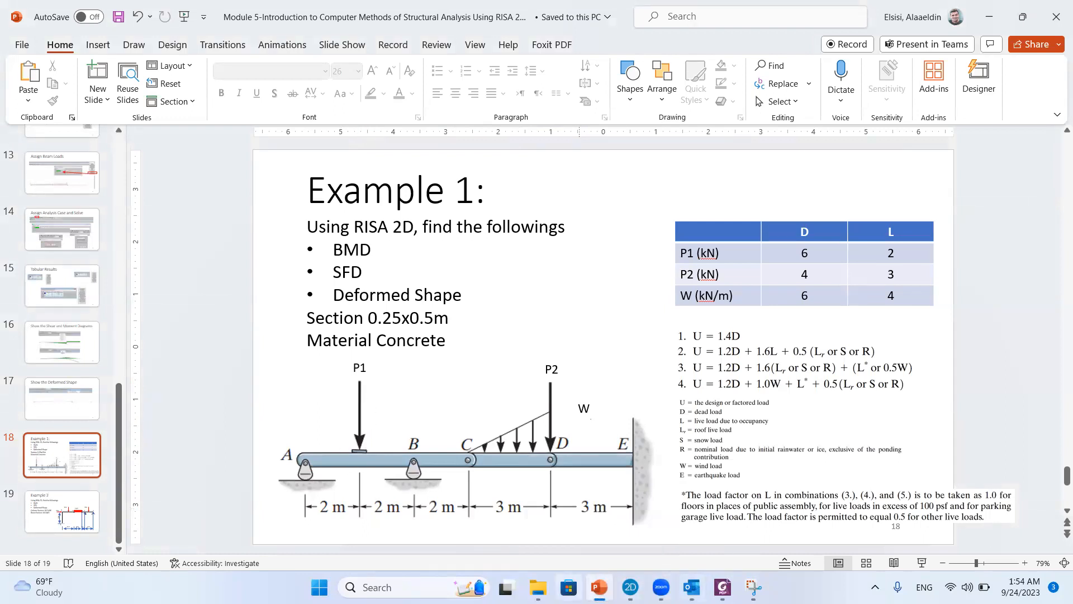
{"action": "left_click", "coordinate": [630, 587]}
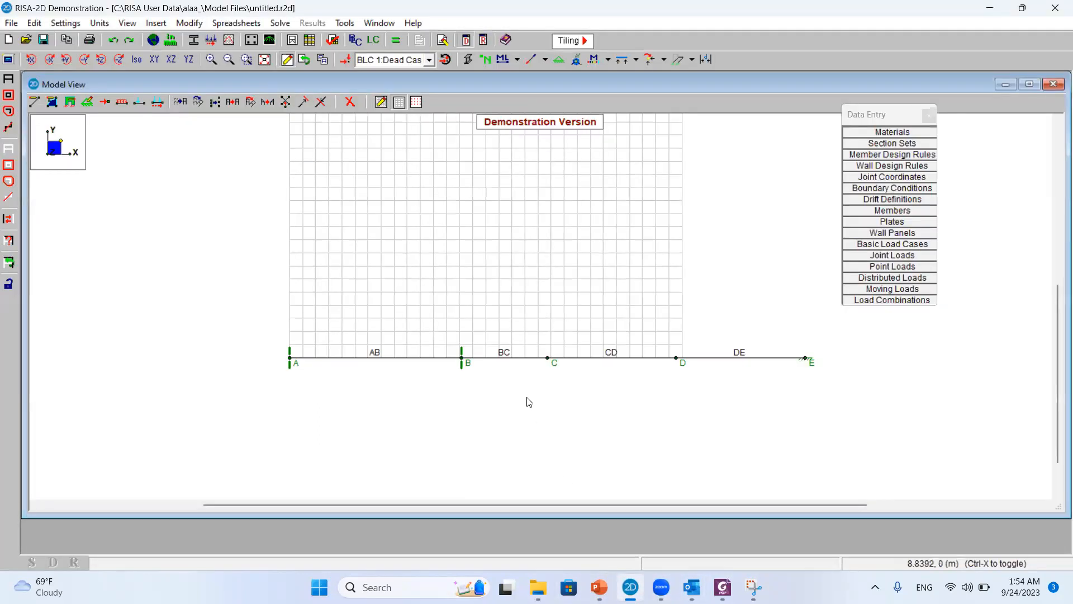
Start a member point load entry on member AB in BLC 1:Dead Case and widen the spreadsheet window
{"action": "left_click", "coordinate": [894, 268]}
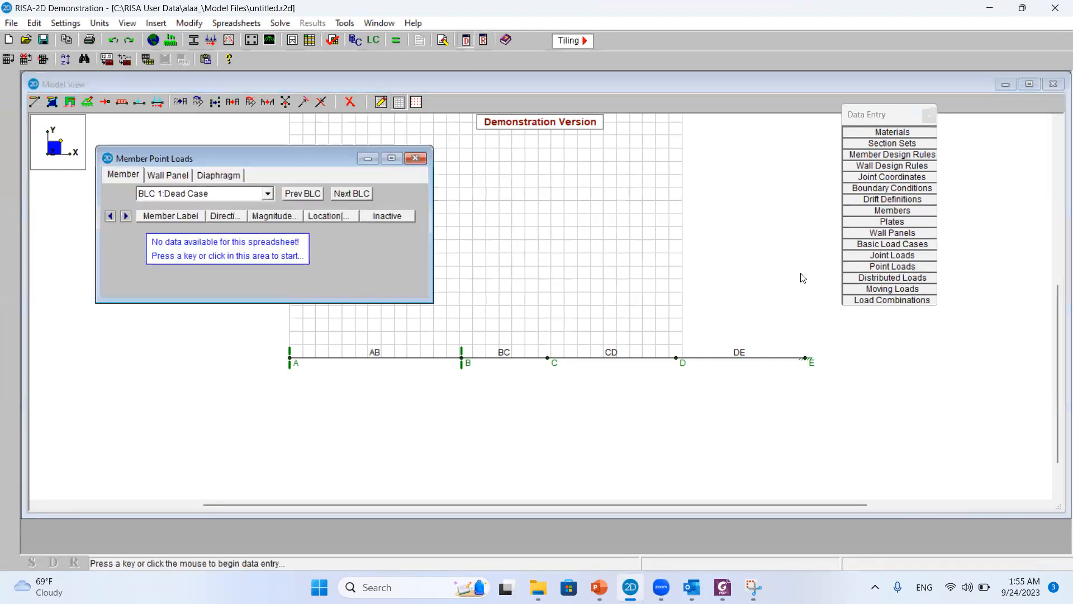
{"action": "left_click", "coordinate": [191, 237]}
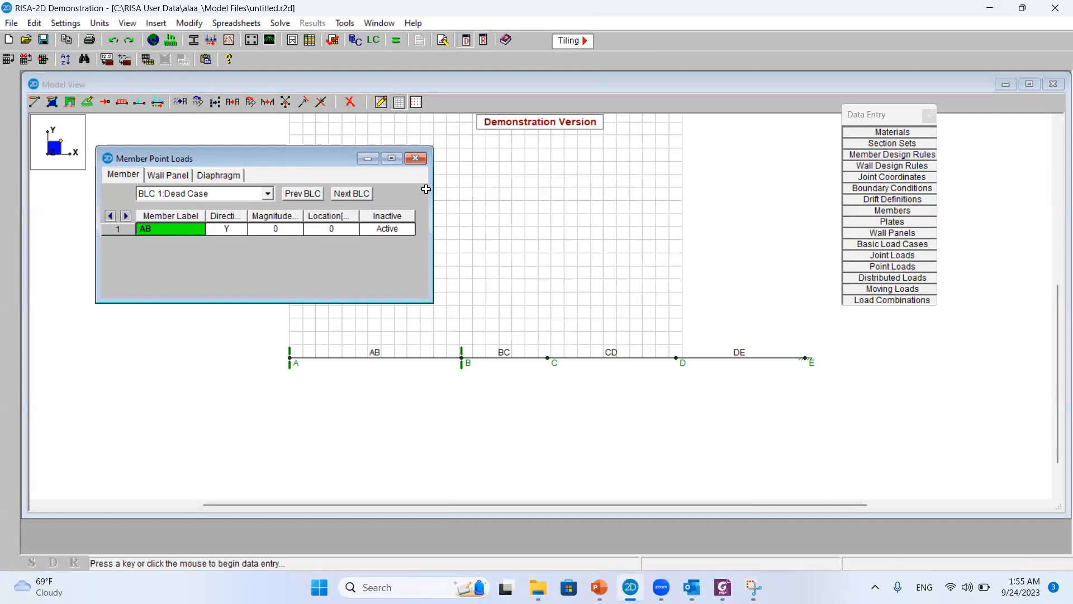
{"action": "left_click_drag", "start_coordinate": [428, 210], "coordinate": [650, 190]}
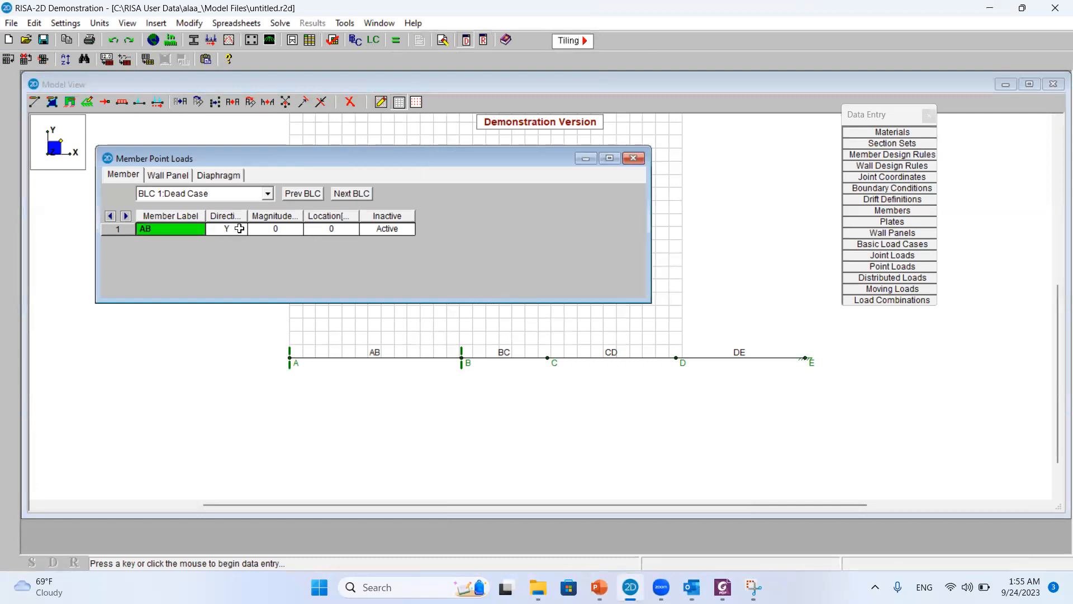
Check P1's dead load on the Example 1 slide and set the point load magnitude on member AB to -6 kN
{"action": "left_click", "coordinate": [269, 231]}
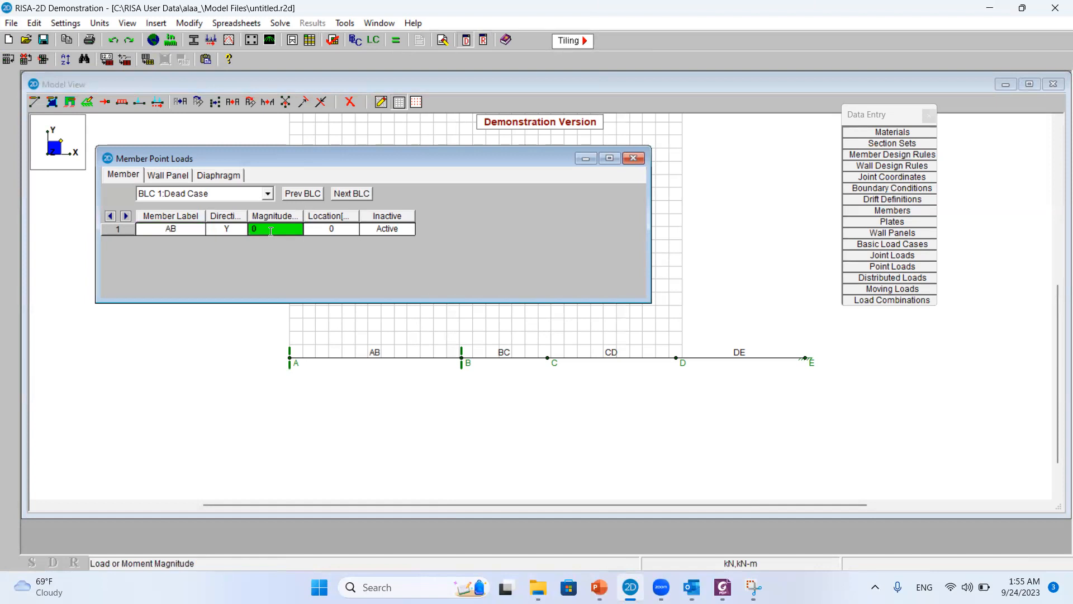
{"action": "left_click", "coordinate": [271, 231]}
{"action": "mouse_move", "coordinate": [599, 587]}
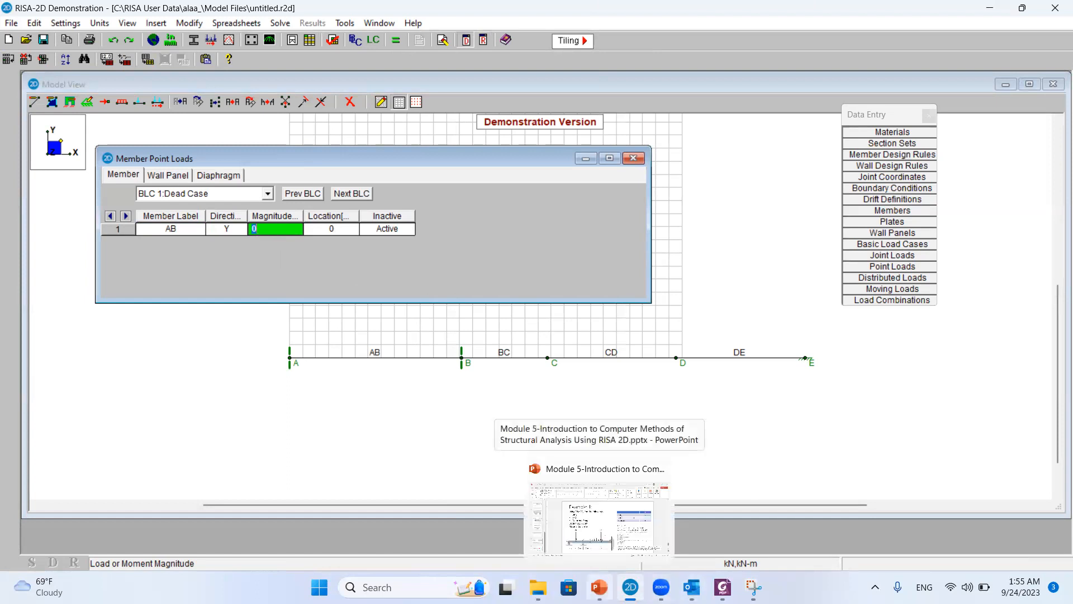
{"action": "left_click", "coordinate": [599, 520]}
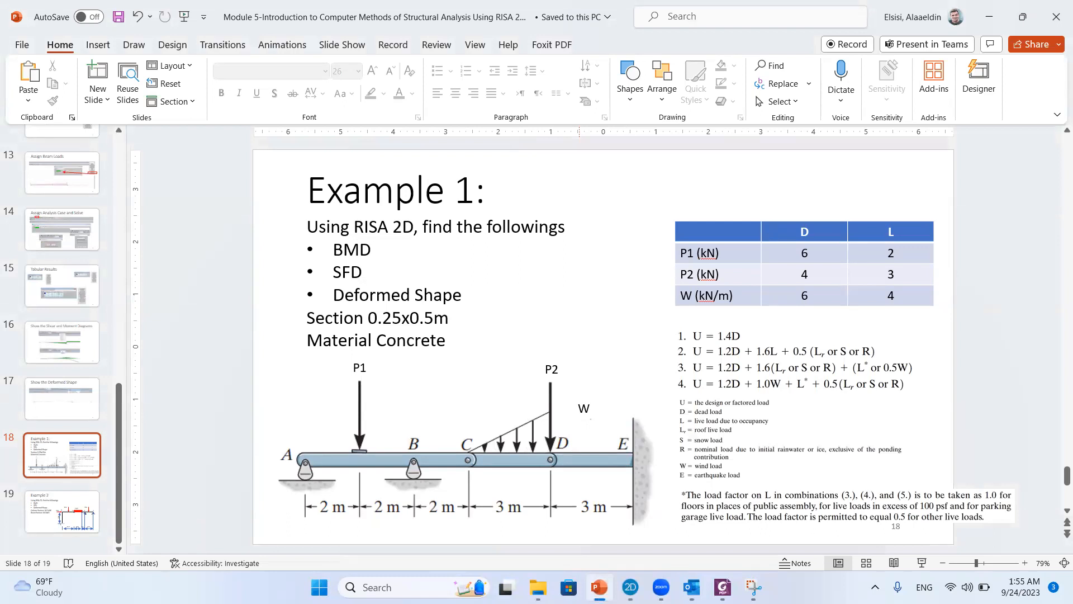
{"action": "left_click", "coordinate": [599, 587]}
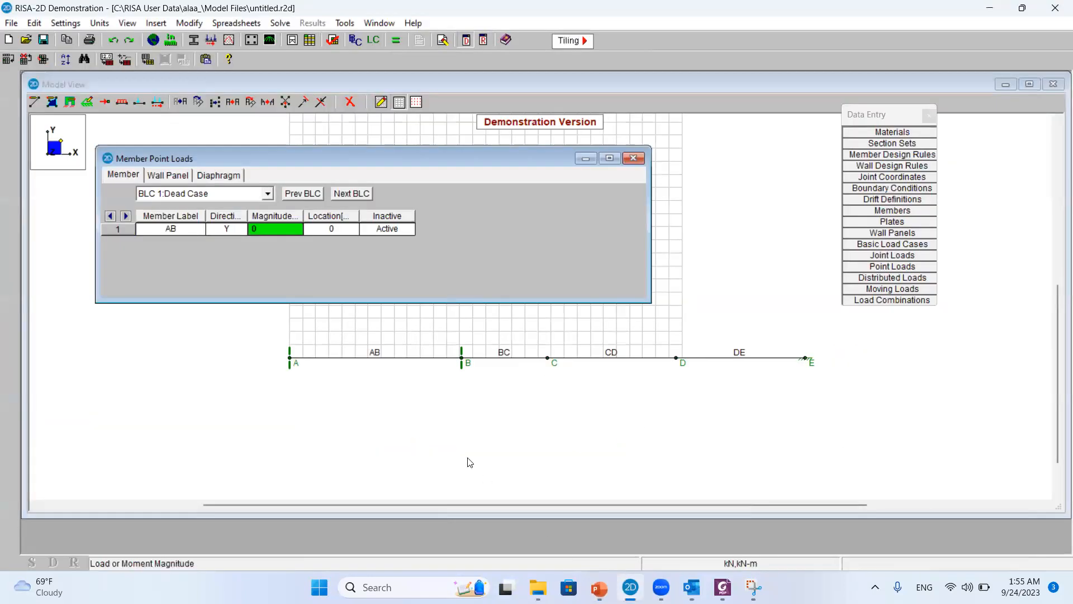
{"action": "left_click", "coordinate": [271, 230]}
{"action": "left_click", "coordinate": [190, 194]}
{"action": "left_click", "coordinate": [190, 194]}
{"action": "left_click", "coordinate": [278, 228]}
{"action": "type", "text": "-6"}
Set the dead point load's location on member AB to %50 and widen the location column
{"action": "left_click", "coordinate": [342, 229]}
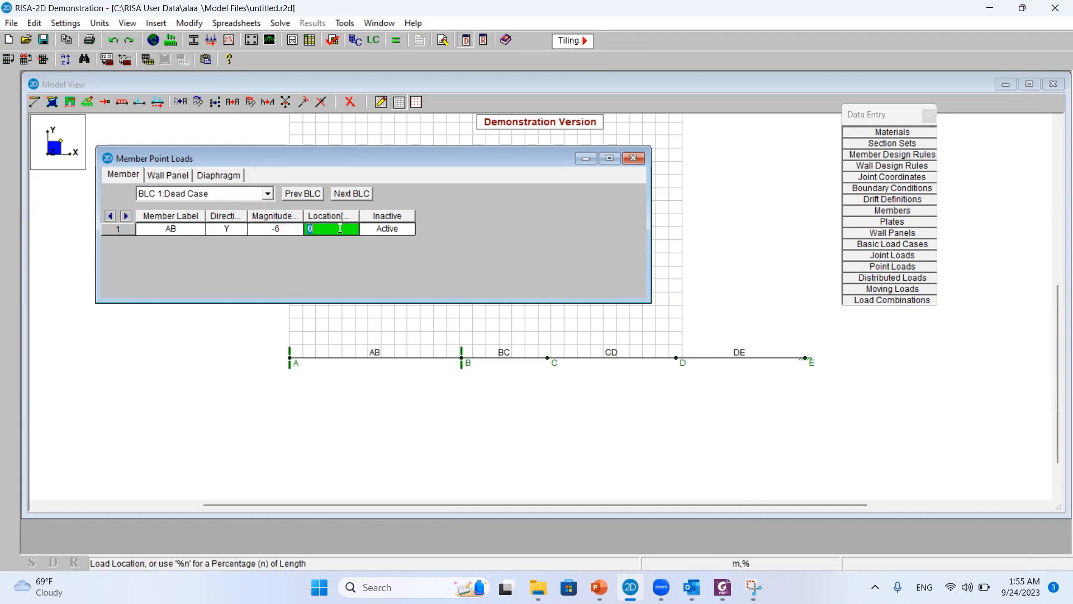
{"action": "type", "text": "5"}
{"action": "left_click_drag", "start_coordinate": [363, 218], "coordinate": [433, 218]}
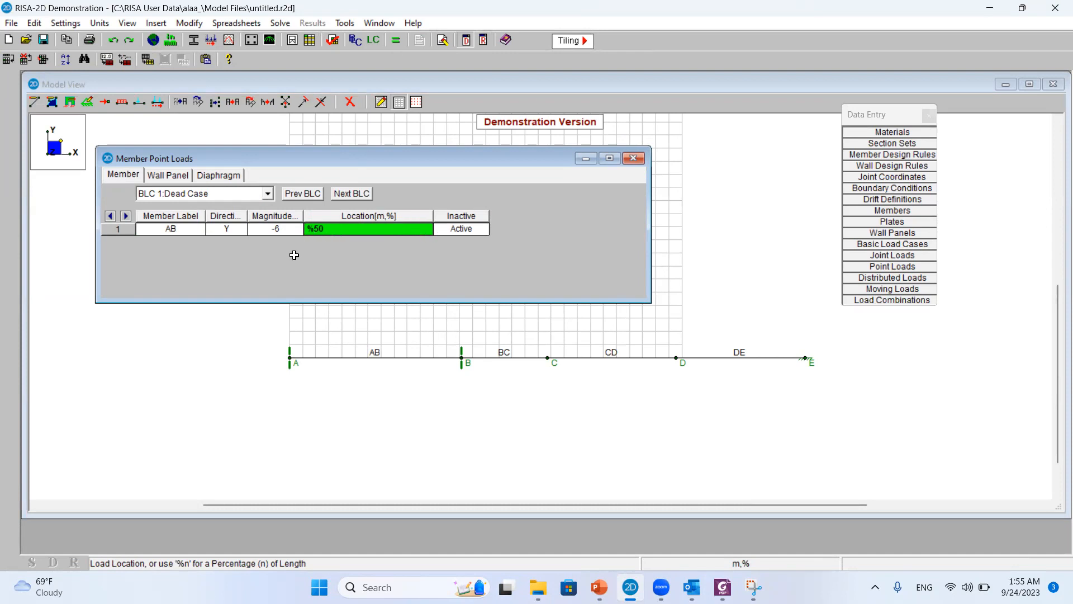
Add a -2 kN Y-direction point load at 50% of member AB in BLC 2:Live Case and close the spreadsheet
{"action": "left_click", "coordinate": [188, 202]}
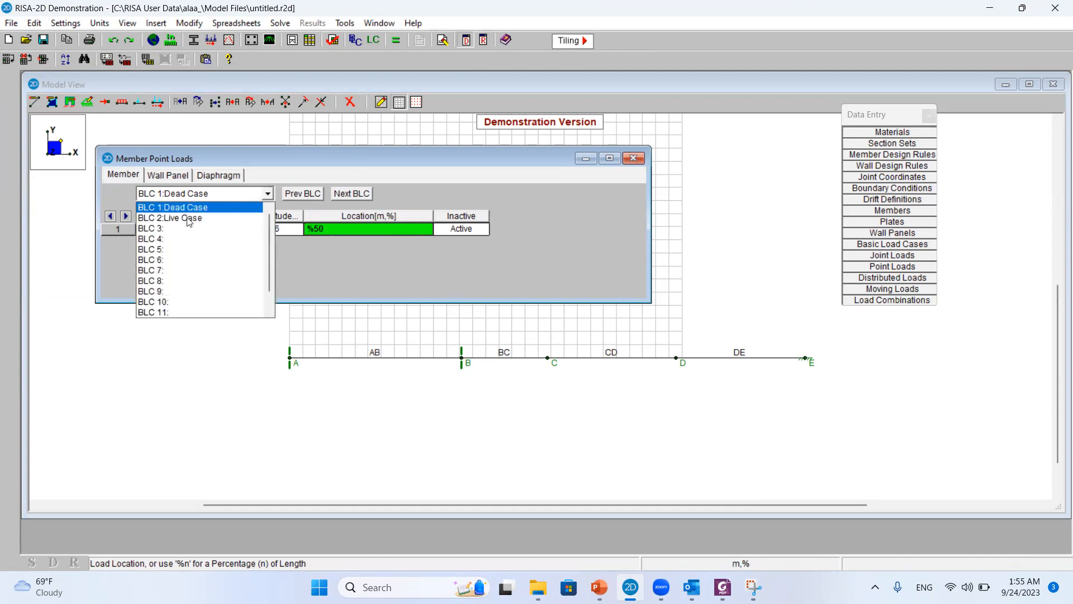
{"action": "left_click", "coordinate": [191, 219]}
{"action": "left_click", "coordinate": [212, 238]}
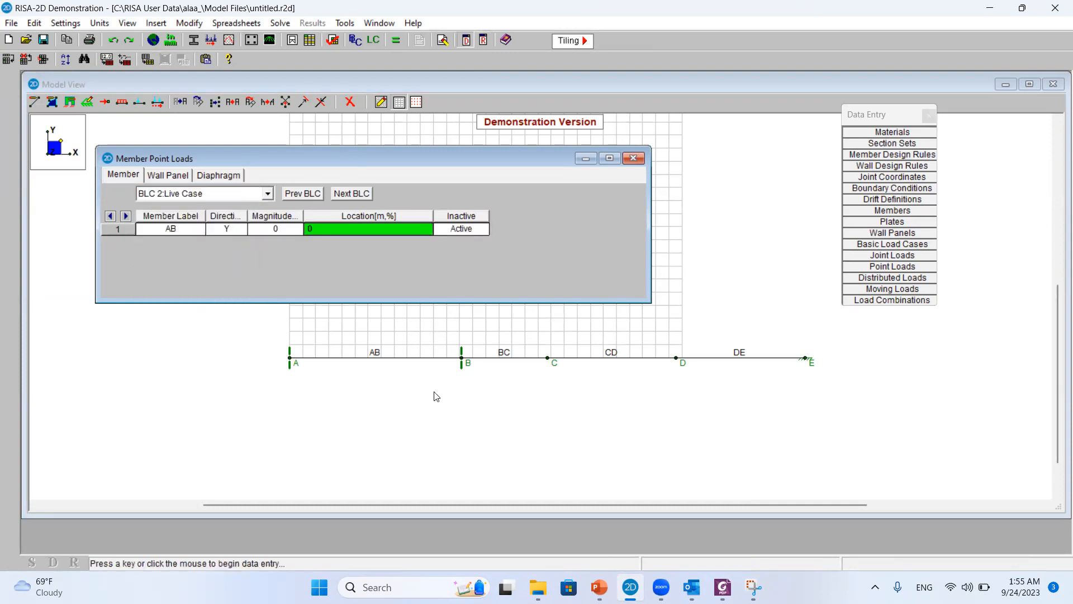
{"action": "left_click", "coordinate": [600, 587]}
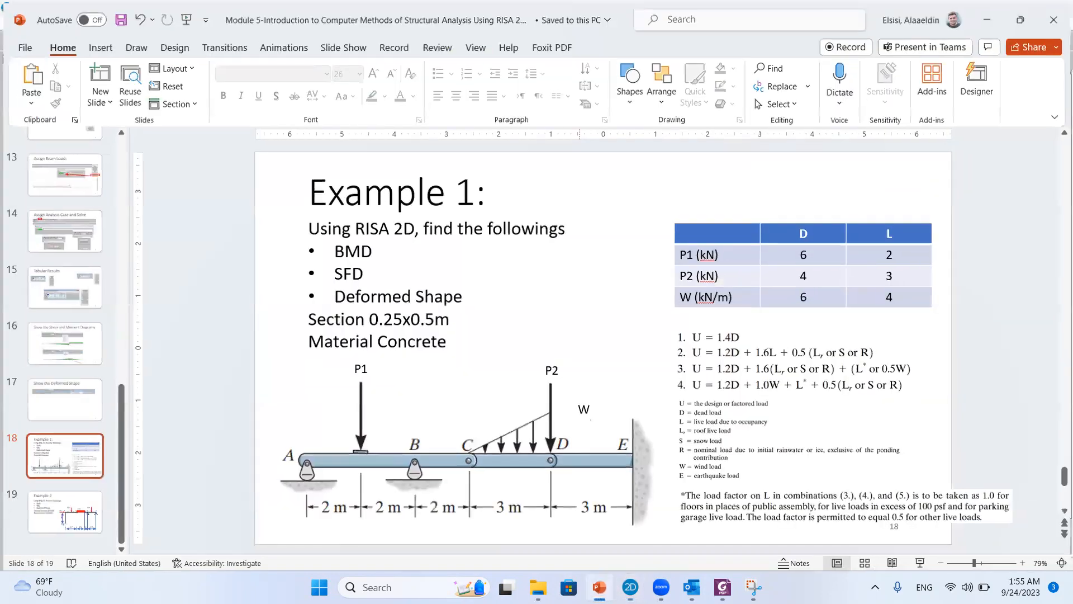
{"action": "key", "text": "alt+Tab"}
{"action": "left_click", "coordinate": [268, 227]}
{"action": "left_click", "coordinate": [269, 227]}
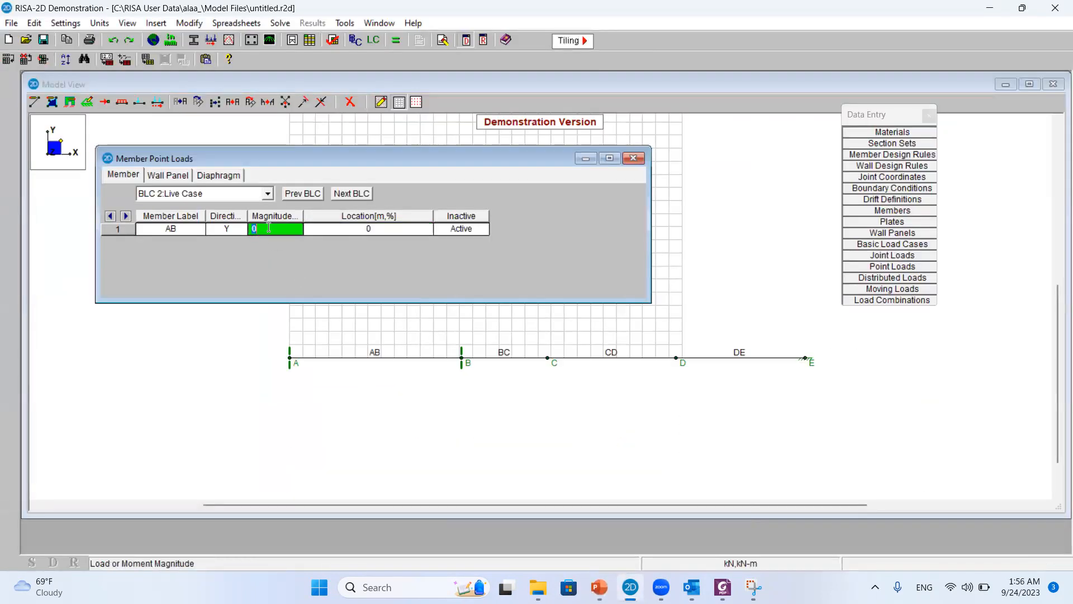
{"action": "type", "text": "-2"}
{"action": "left_click", "coordinate": [398, 230]}
{"action": "type", "text": "50"}
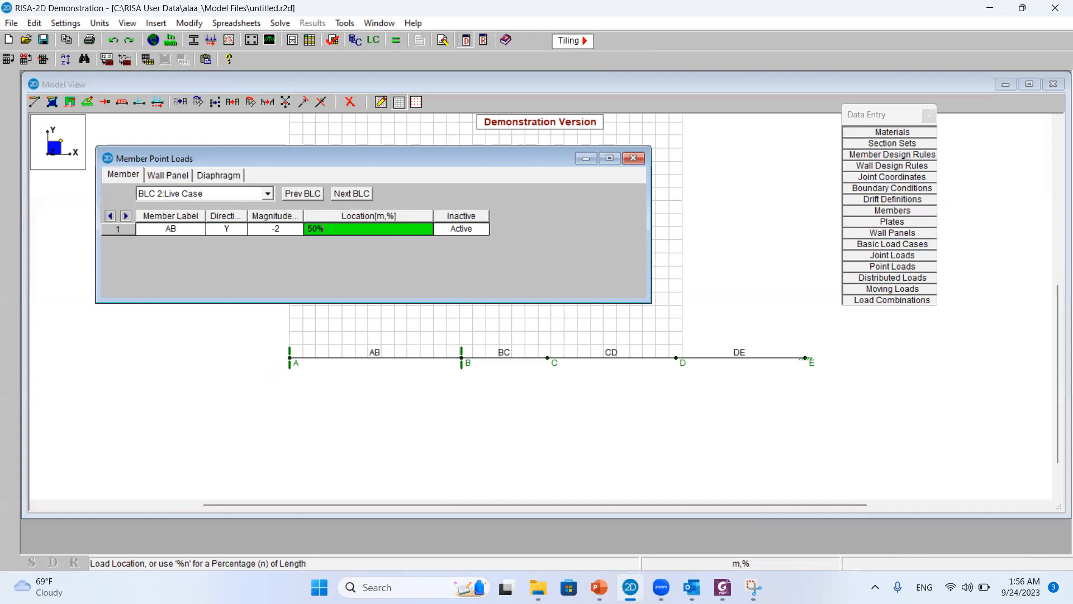
{"action": "left_click", "coordinate": [630, 160]}
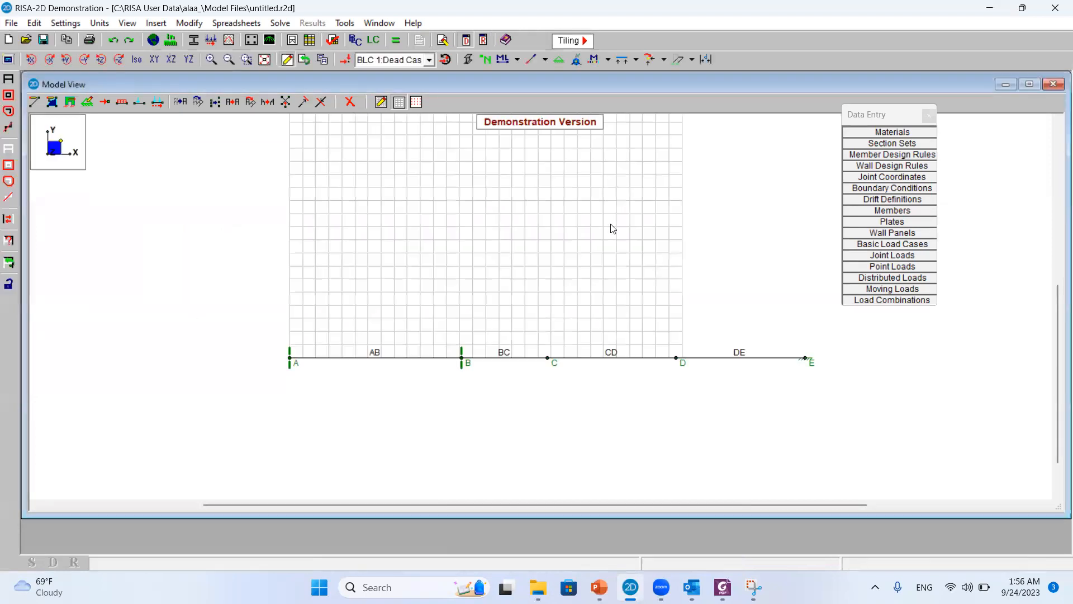
Display the applied loads on the model and change the shown load case to BLC 2:Live Case
{"action": "left_click", "coordinate": [345, 60]}
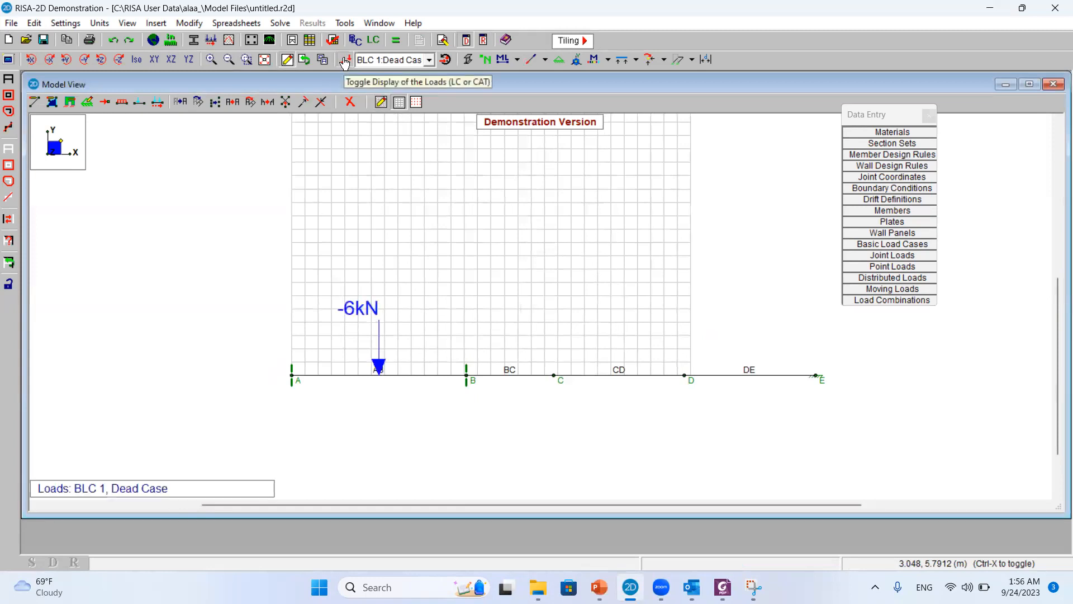
{"action": "left_click", "coordinate": [358, 60]}
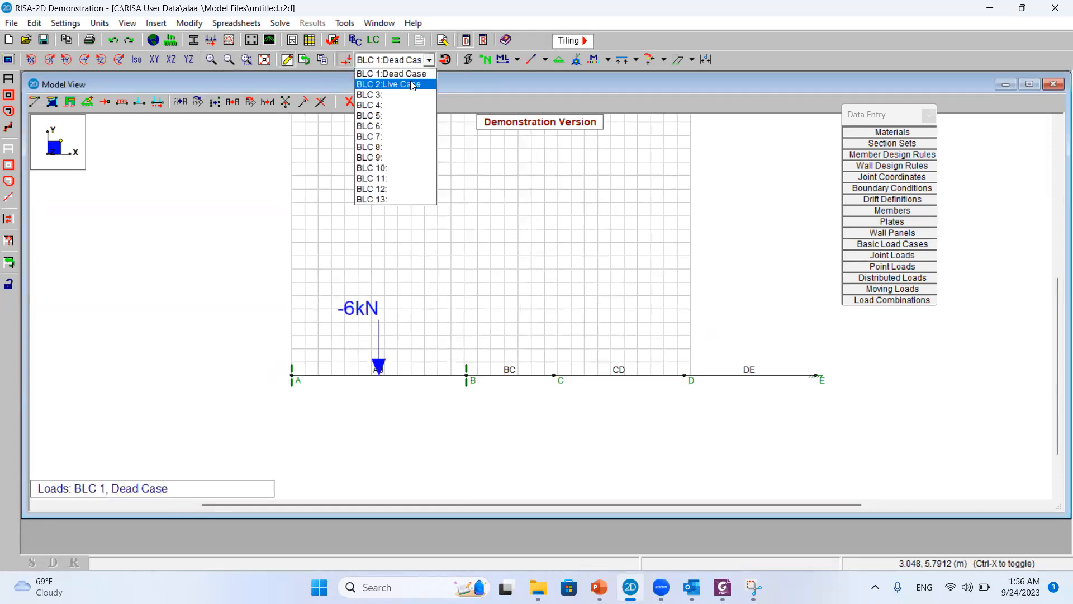
{"action": "left_click", "coordinate": [392, 86]}
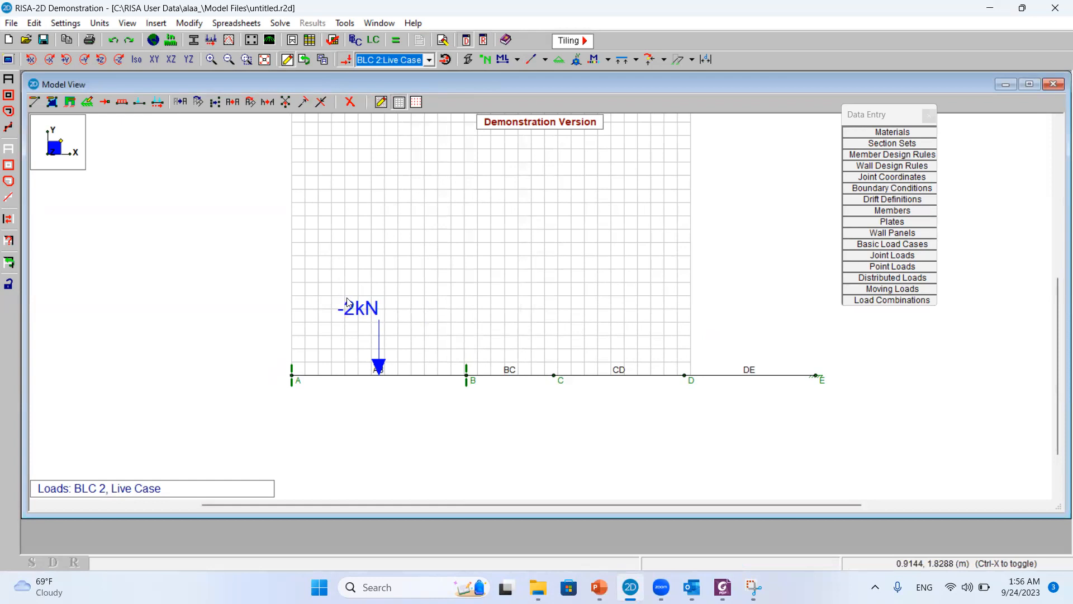
Check P2 on the Example 1 slide and start a joint load of type L (Load) at joint D in BLC 1:Dead Case
{"action": "left_click", "coordinate": [599, 587]}
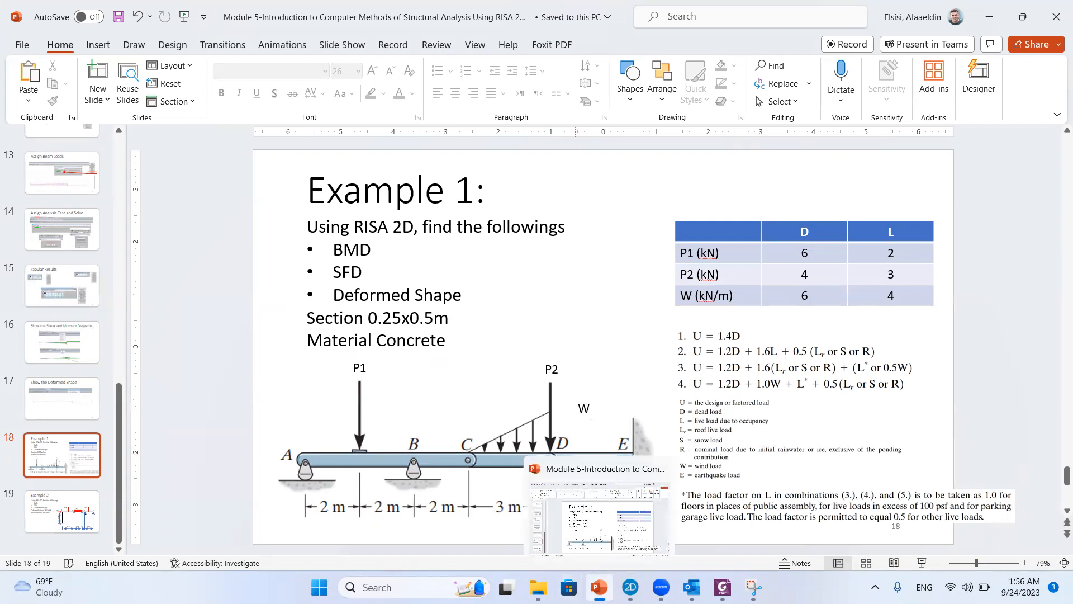
{"action": "left_click", "coordinate": [599, 587]}
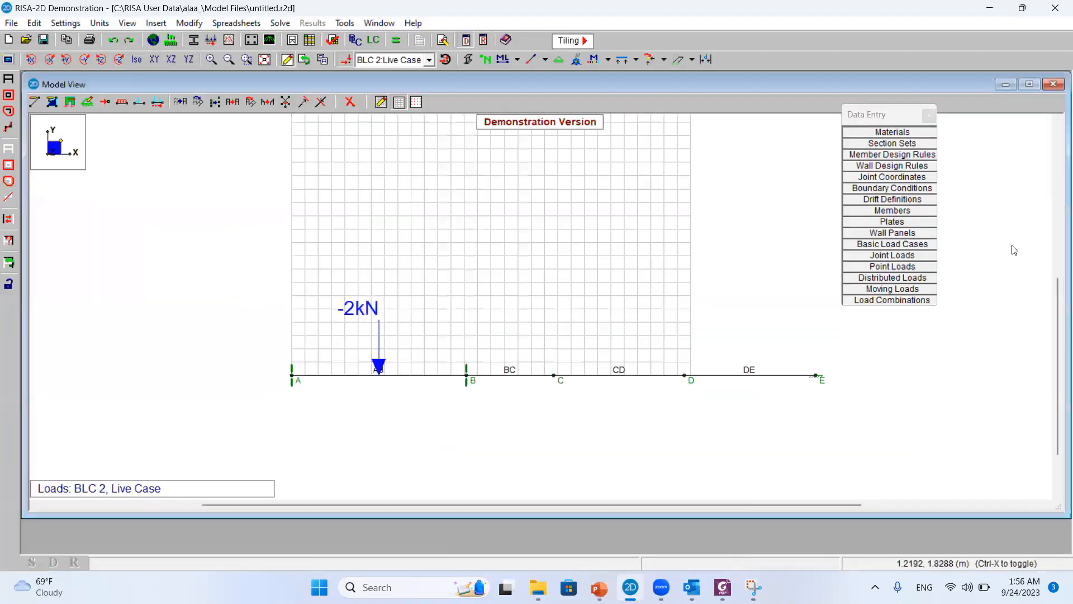
{"action": "left_click", "coordinate": [894, 255]}
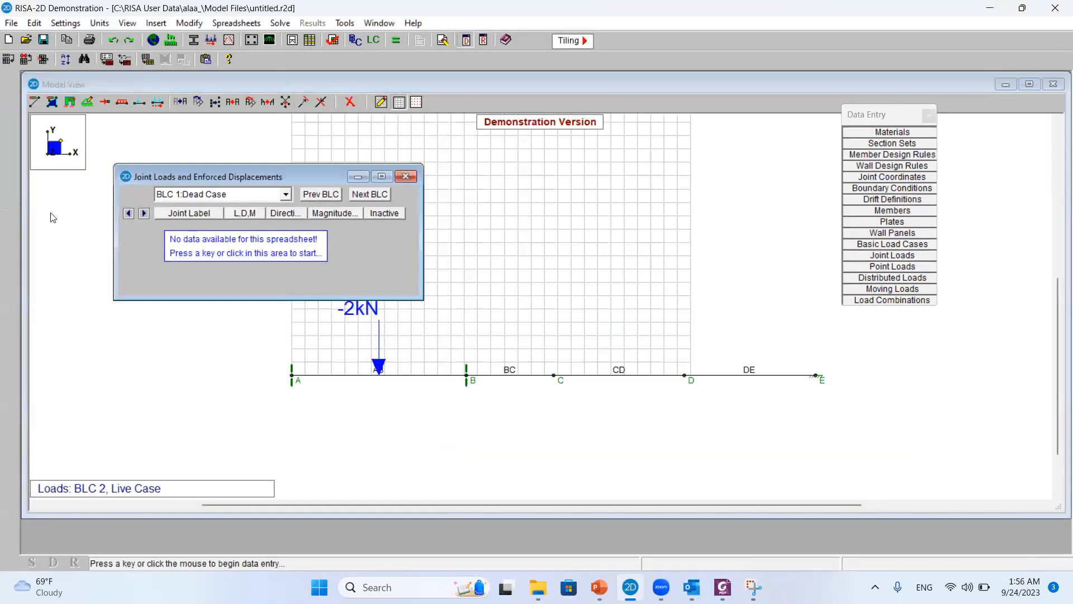
{"action": "left_click", "coordinate": [156, 224]}
{"action": "left_click", "coordinate": [178, 228]}
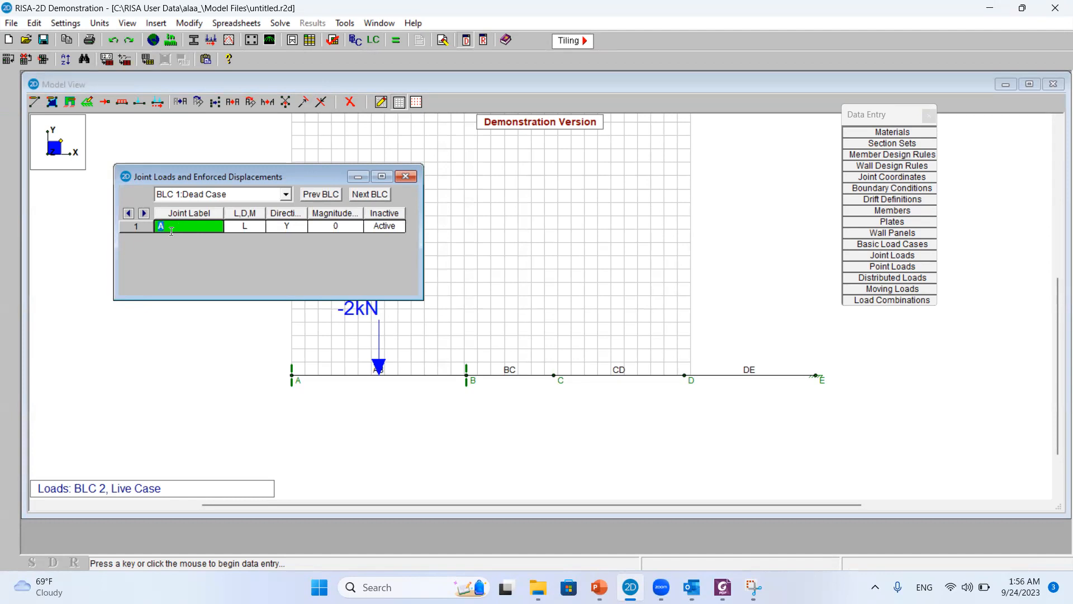
{"action": "type", "text": "D"}
{"action": "left_click", "coordinate": [255, 230]}
{"action": "left_click", "coordinate": [258, 229]}
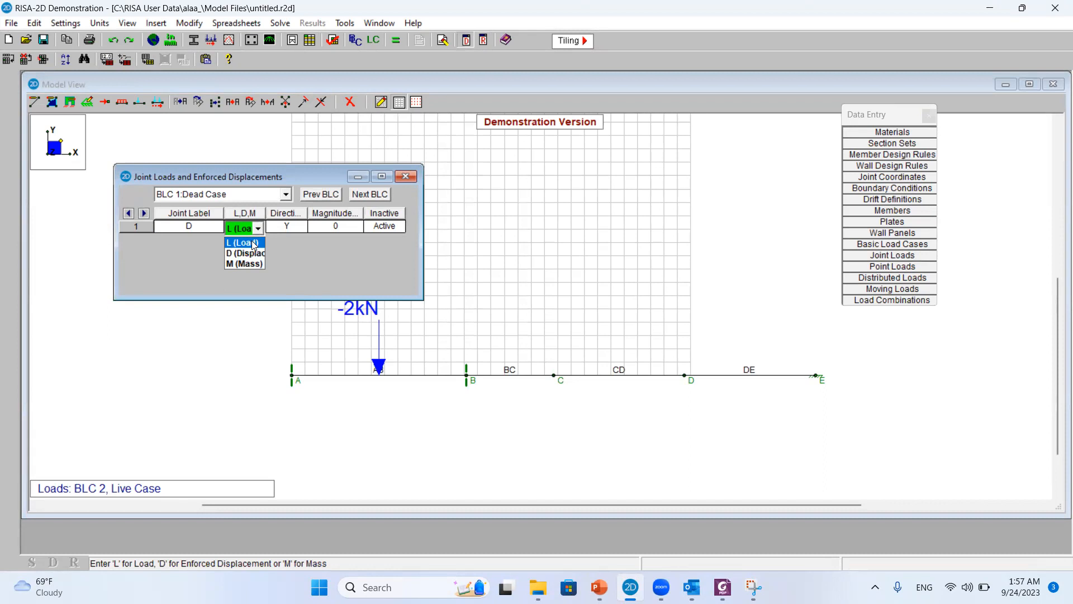
{"action": "left_click", "coordinate": [255, 245]}
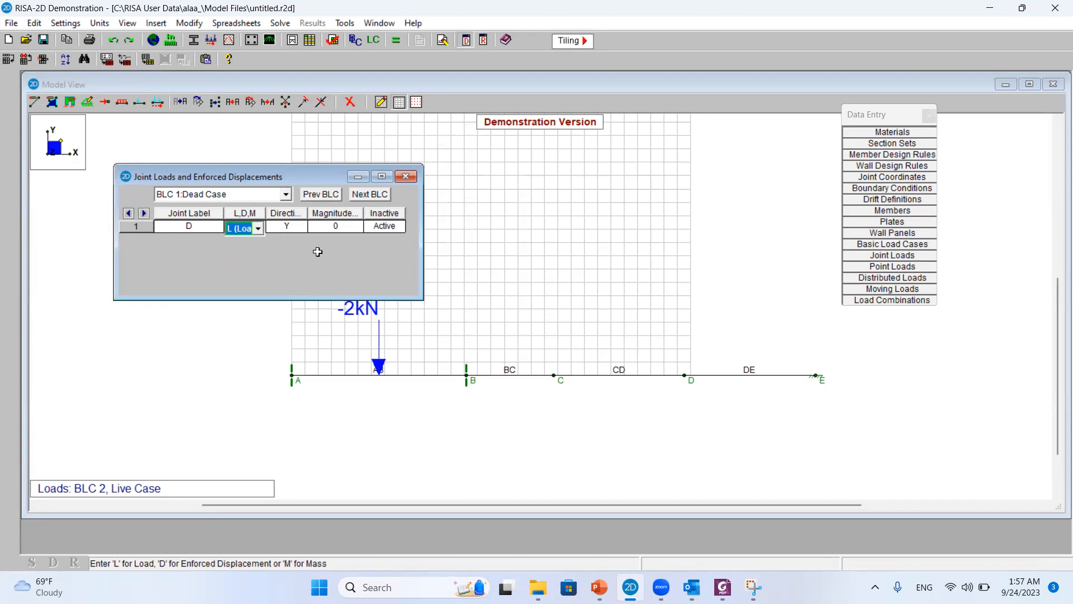
{"action": "left_click", "coordinate": [301, 237]}
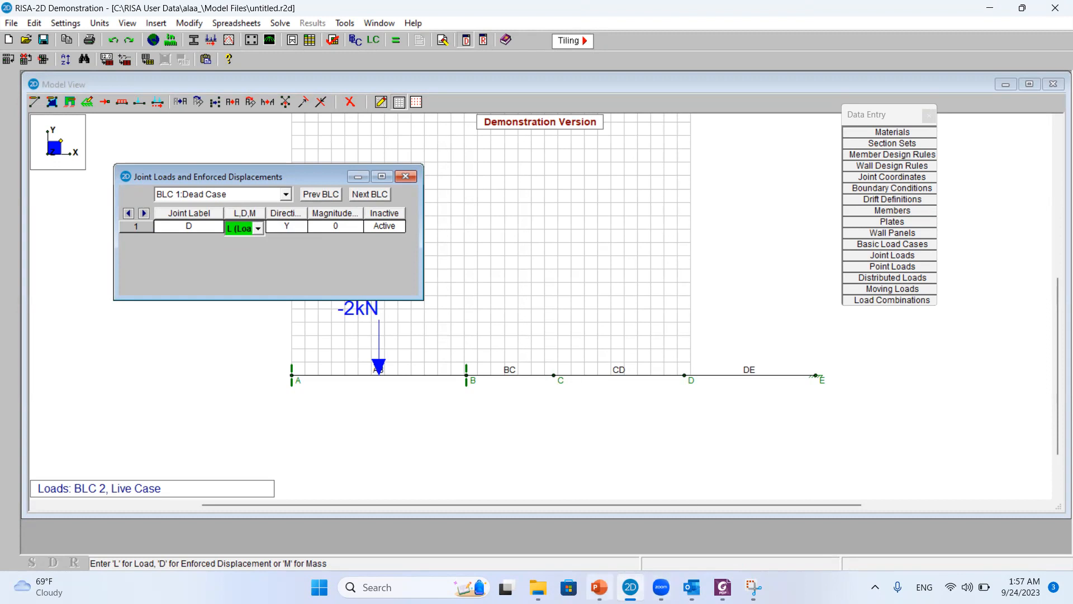
Look up P2's dead load on the slide and set joint D's dead load magnitude to -4 kN
{"action": "left_click", "coordinate": [599, 587]}
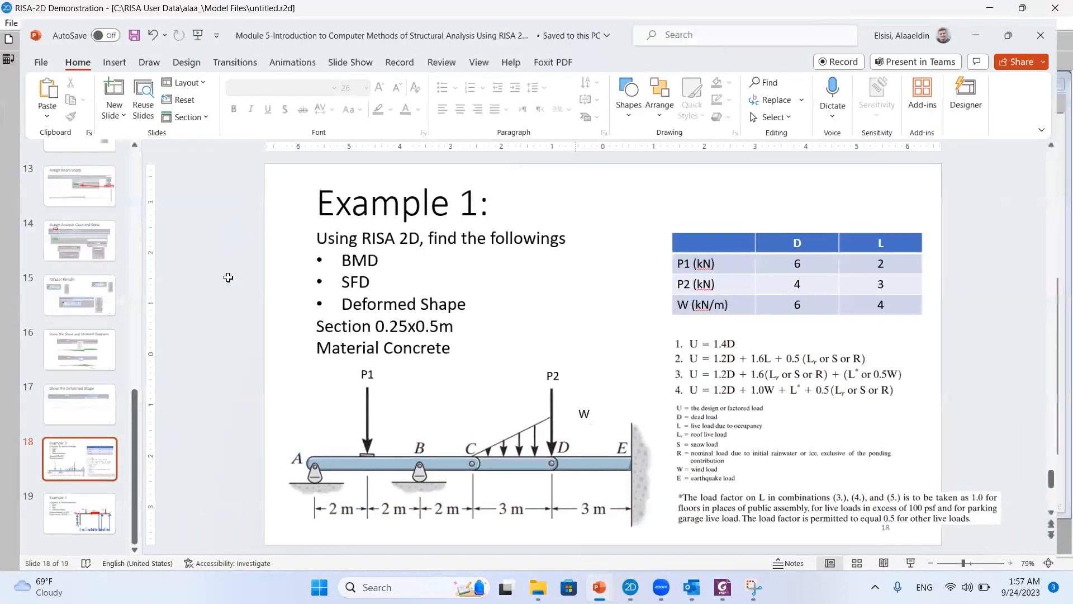
{"action": "key", "text": "alt+Tab"}
{"action": "left_click", "coordinate": [331, 225]}
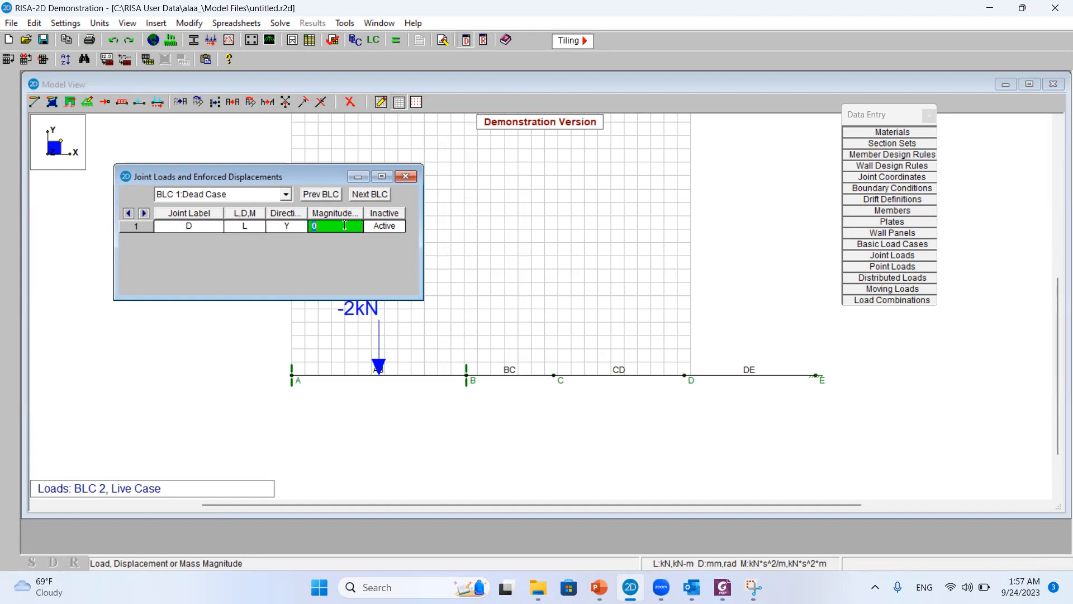
{"action": "type", "text": "-4"}
Add a -3 kN Y-direction joint load at joint D in BLC 2:Live Case and check the Example 1 slide
{"action": "left_click", "coordinate": [286, 194]}
{"action": "left_click", "coordinate": [246, 220]}
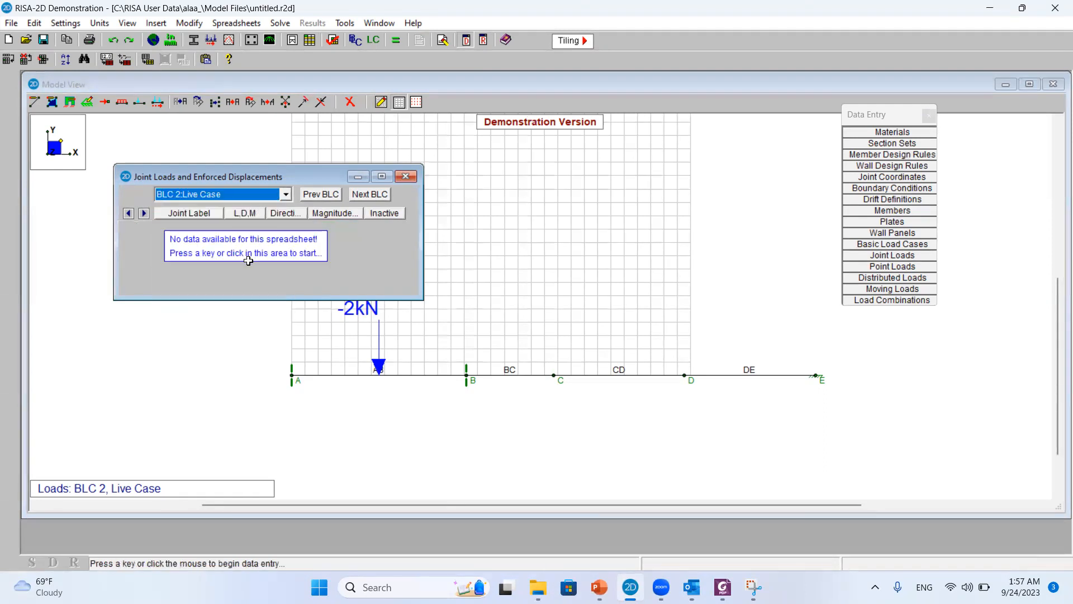
{"action": "left_click", "coordinate": [211, 237]}
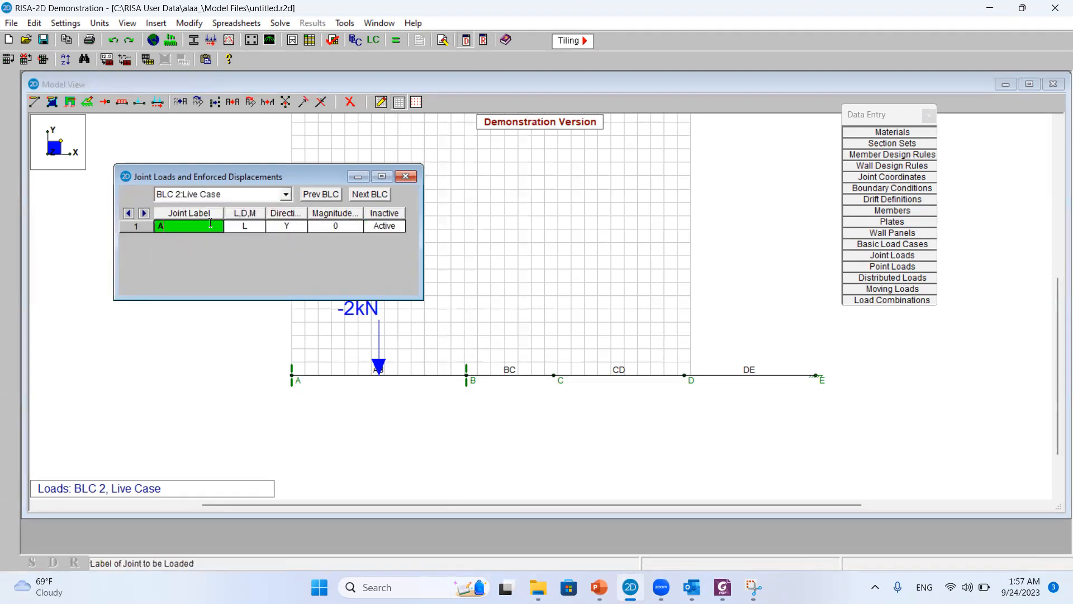
{"action": "type", "text": "D"}
{"action": "left_click", "coordinate": [324, 226]}
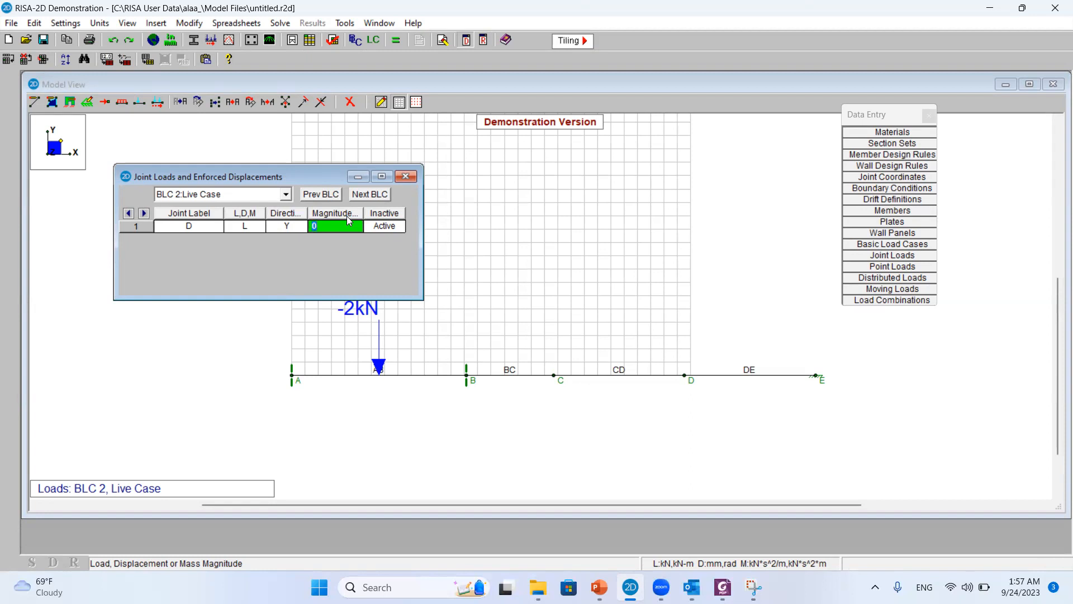
{"action": "type", "text": "-3"}
{"action": "left_click", "coordinate": [599, 587]}
{"action": "left_click", "coordinate": [599, 587]}
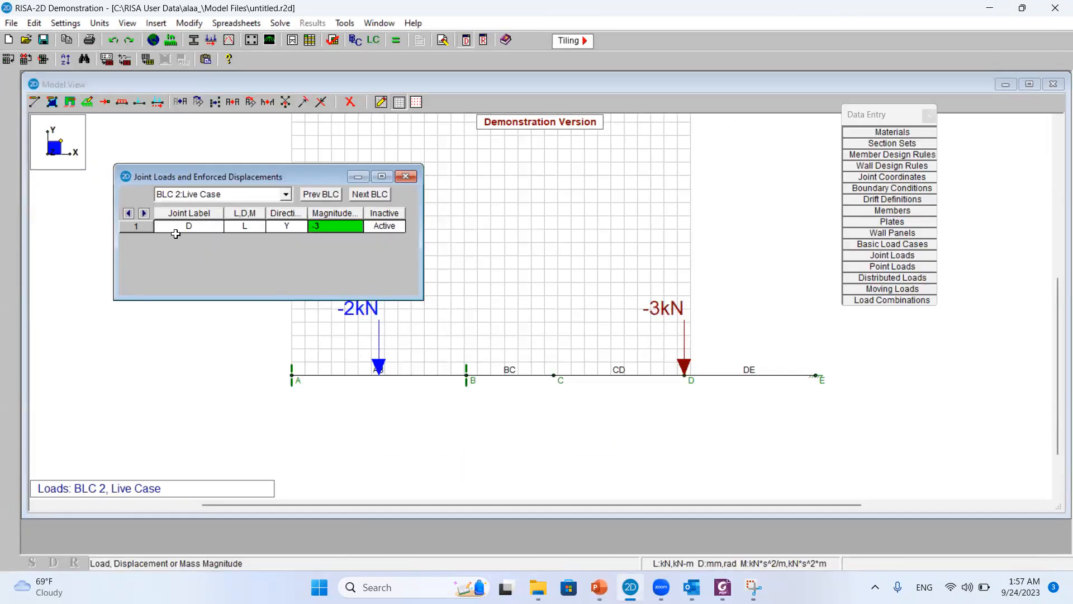
Close the joint loads table and display the BLC 1:Dead Case loads on the beam model
{"action": "left_click", "coordinate": [405, 176]}
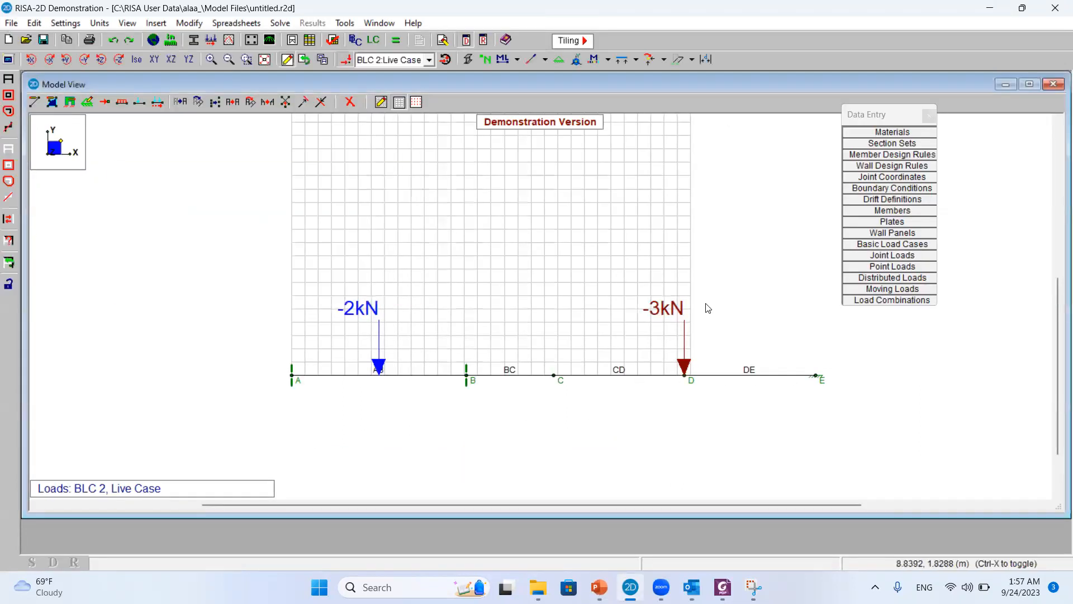
{"action": "scroll", "coordinate": [727, 330], "scroll_direction": "up", "scroll_amount": 2}
{"action": "scroll", "coordinate": [727, 349], "scroll_direction": "down", "scroll_amount": 2}
{"action": "scroll", "coordinate": [693, 358], "scroll_direction": "up", "scroll_amount": 2}
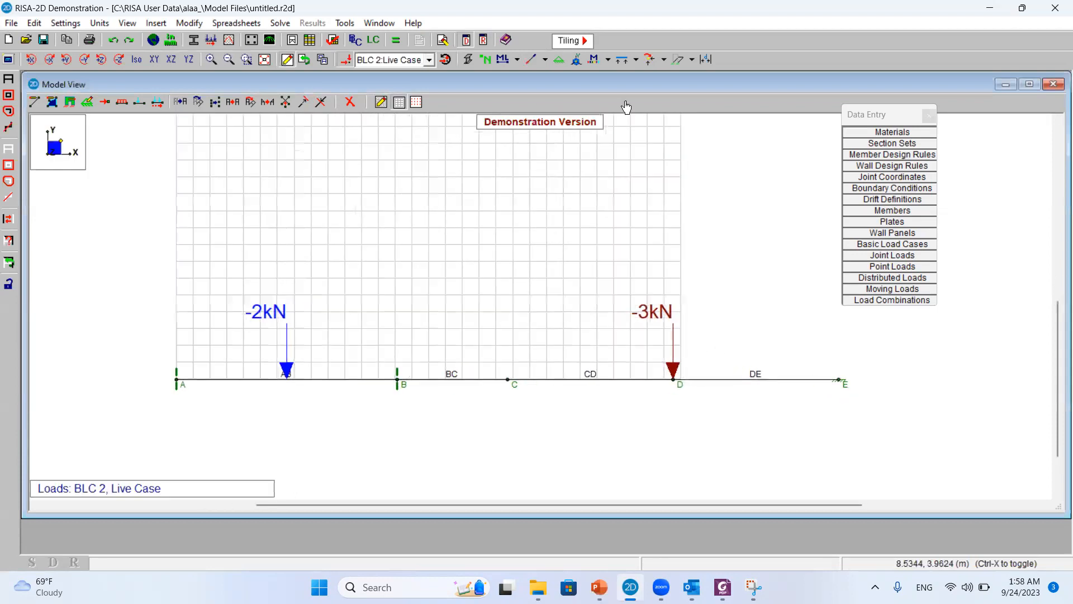
{"action": "left_click", "coordinate": [428, 60]}
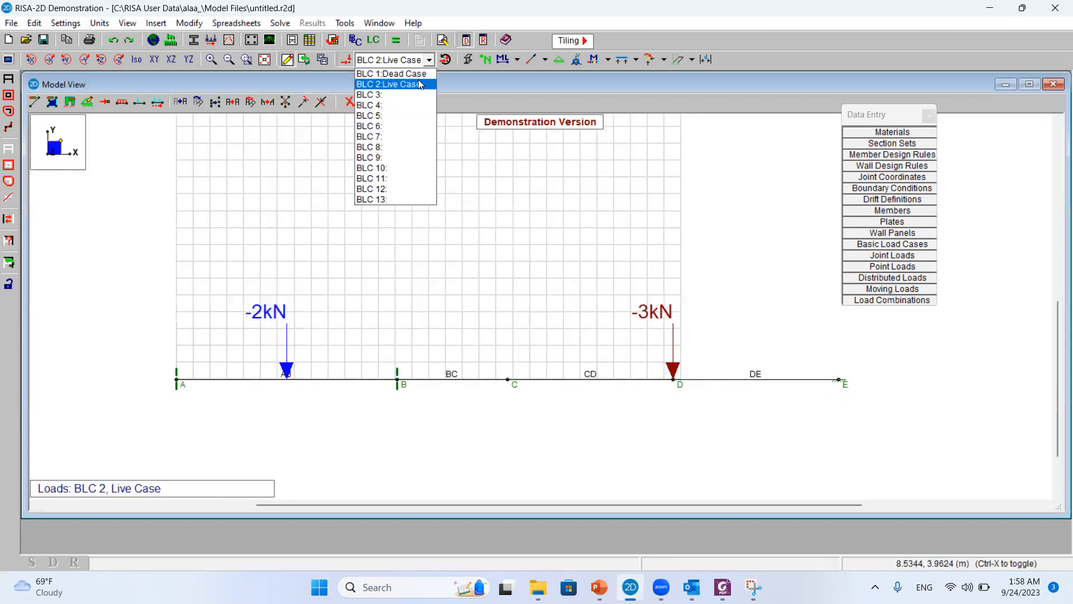
{"action": "left_click", "coordinate": [414, 72]}
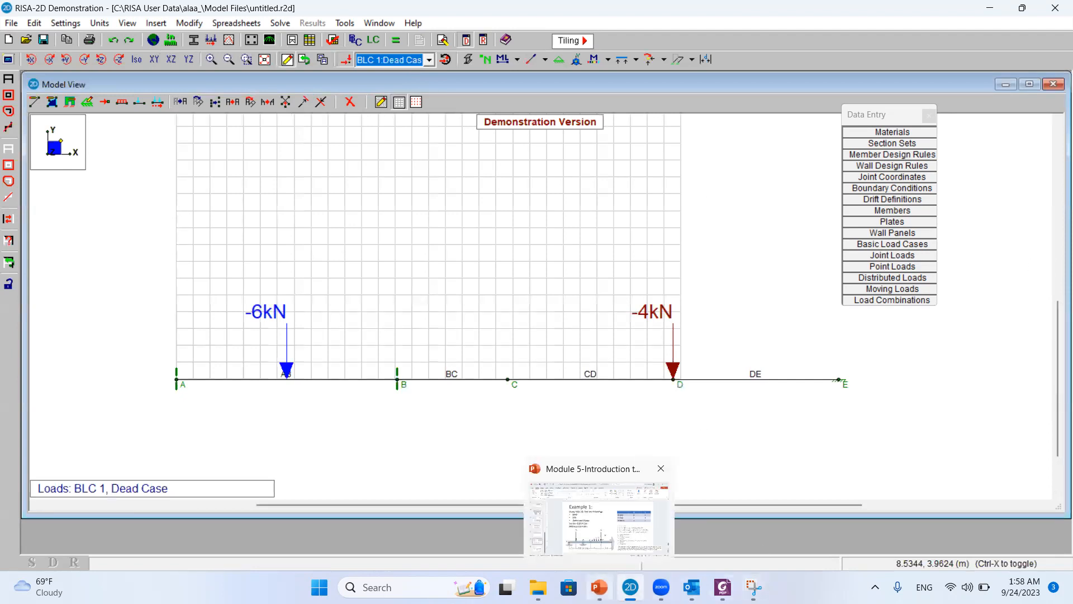
Check load W on the Example 1 slide and start a member distributed load entry in BLC 1:Dead Case
{"action": "left_click", "coordinate": [599, 587]}
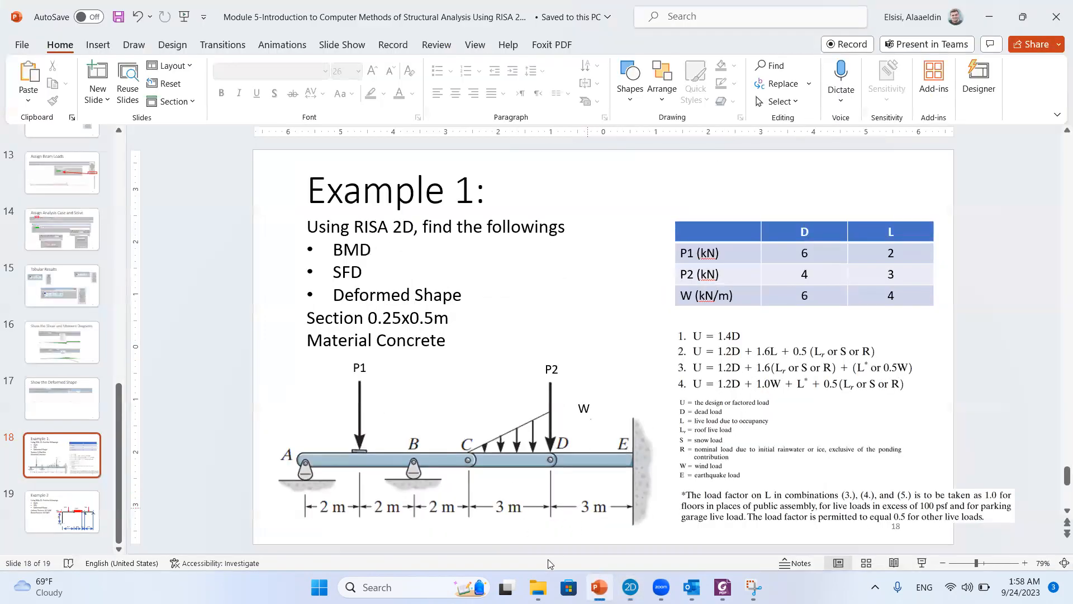
{"action": "mouse_move", "coordinate": [597, 585]}
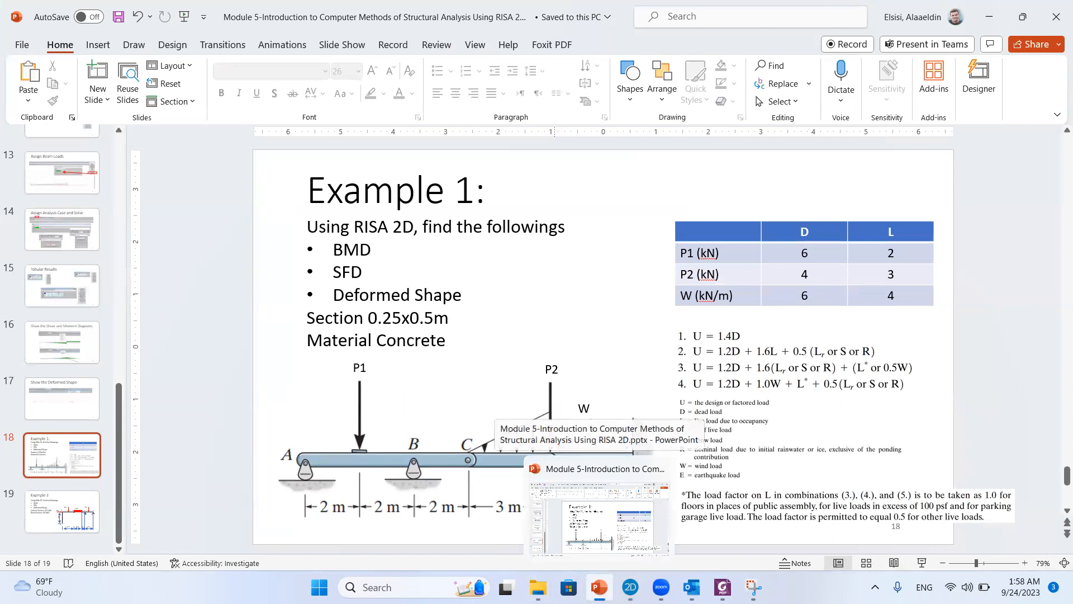
{"action": "left_click", "coordinate": [631, 587]}
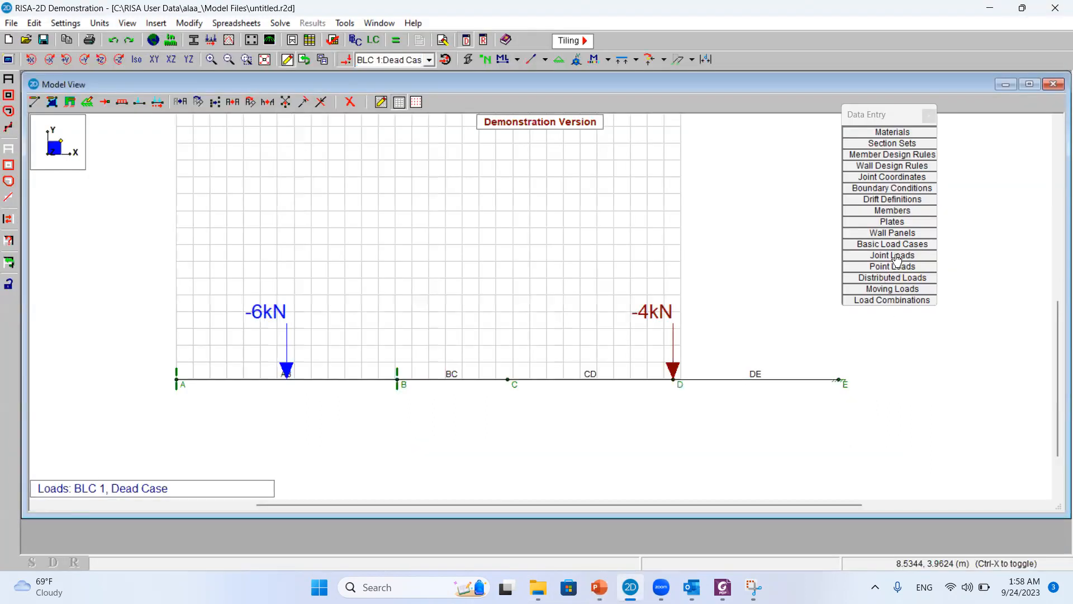
{"action": "left_click", "coordinate": [911, 282]}
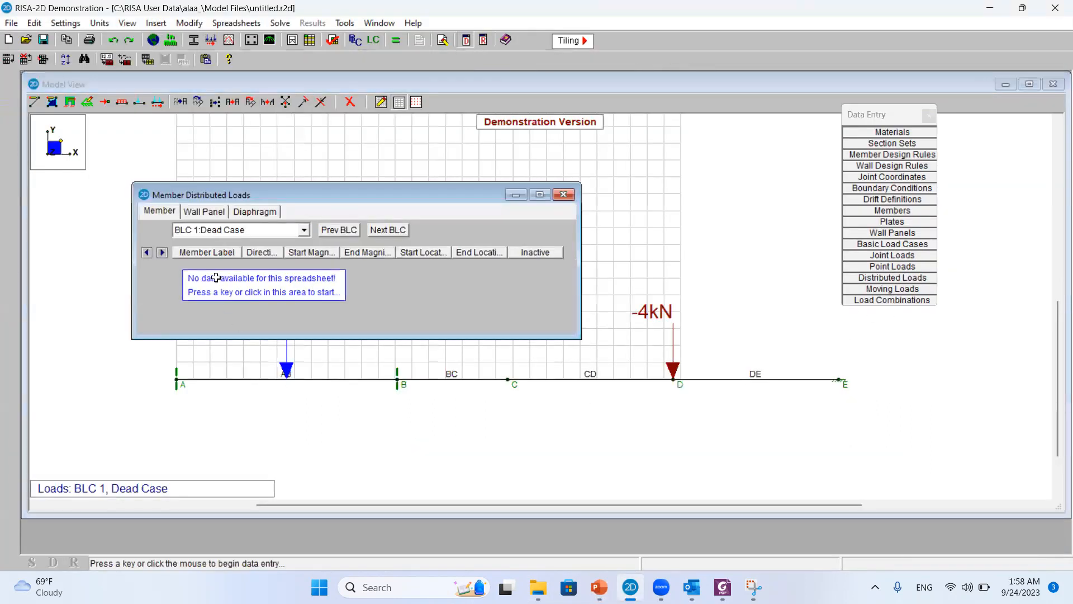
{"action": "left_click", "coordinate": [187, 274]}
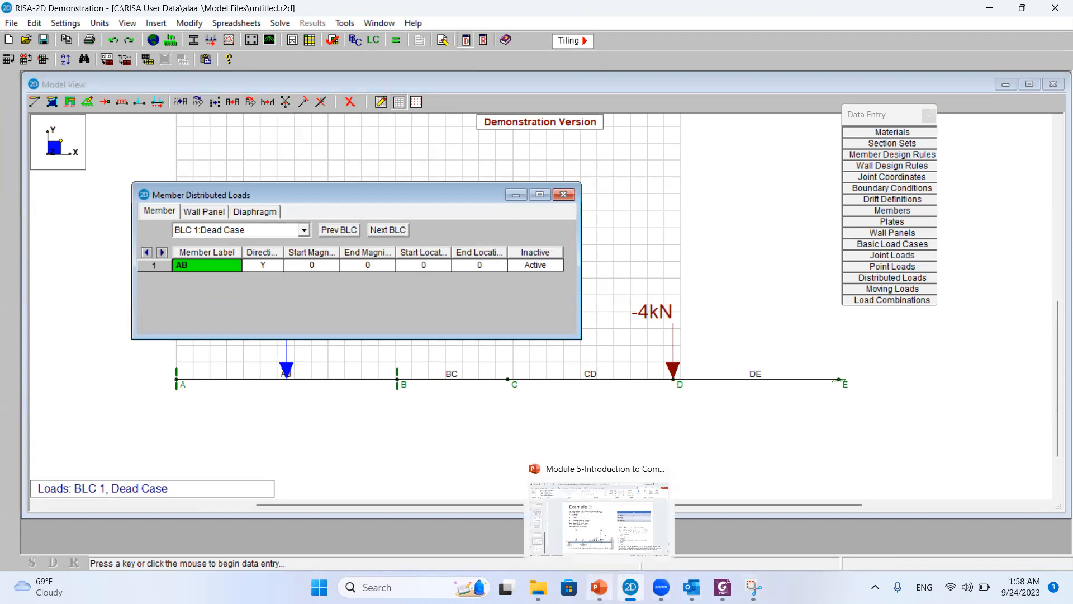
{"action": "left_click", "coordinate": [596, 584]}
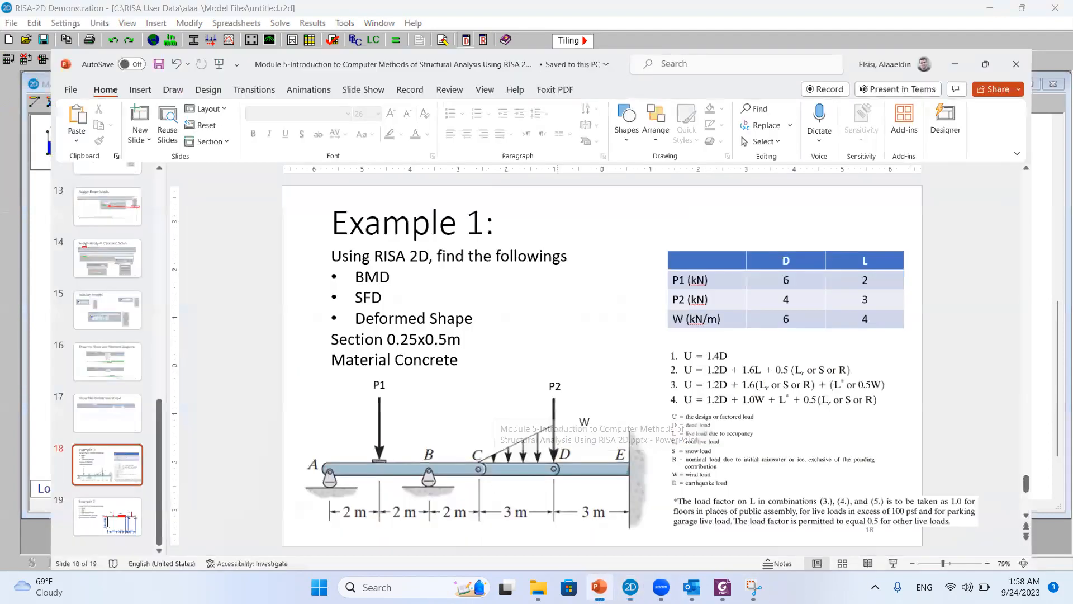
{"action": "left_click", "coordinate": [598, 586]}
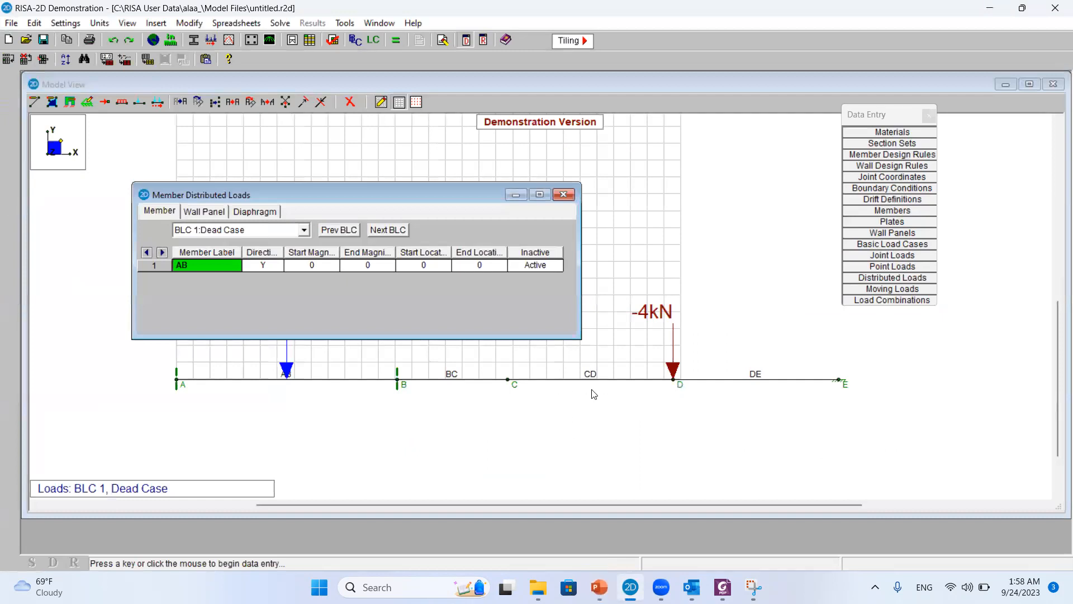
{"action": "left_click", "coordinate": [599, 586]}
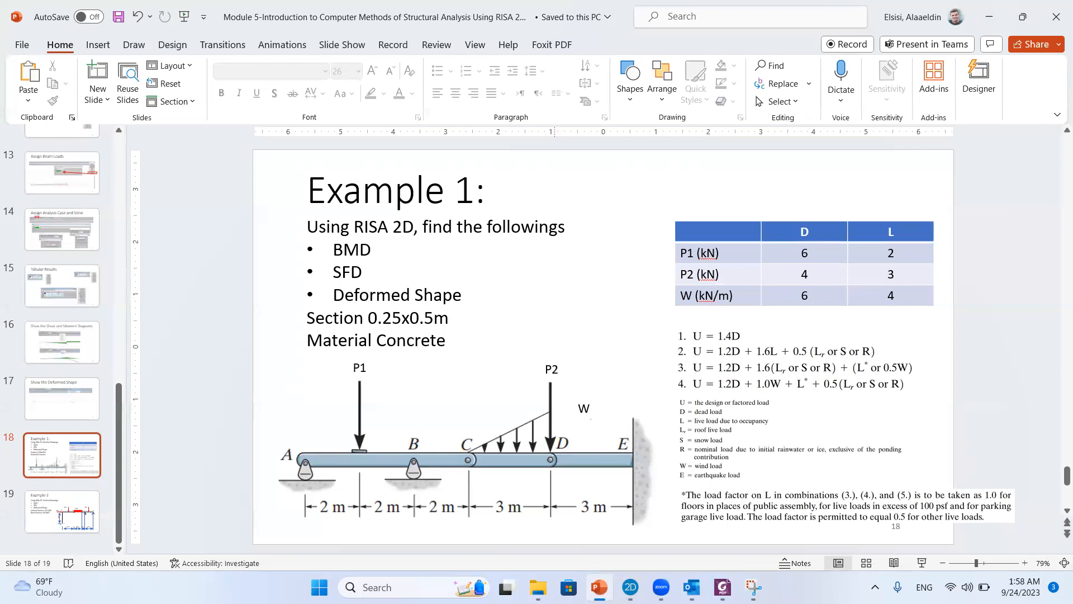
{"action": "left_click", "coordinate": [599, 586]}
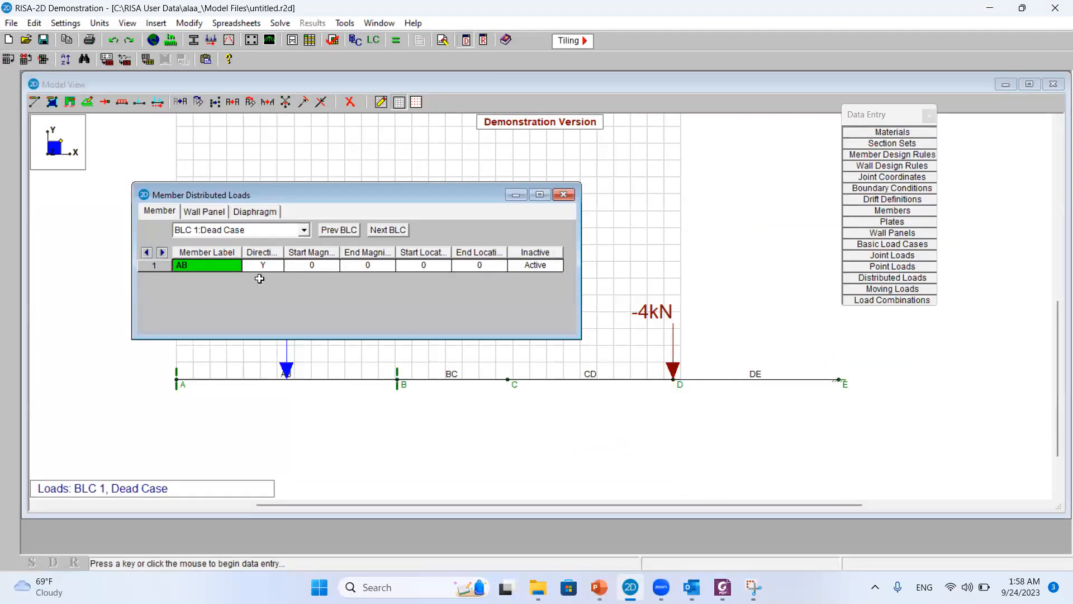
Assign the dead distributed load to member CD and set its end magnitude to -6 kN/m
{"action": "left_click", "coordinate": [226, 267]}
{"action": "type", "text": "CD"}
{"action": "left_click", "coordinate": [374, 265]}
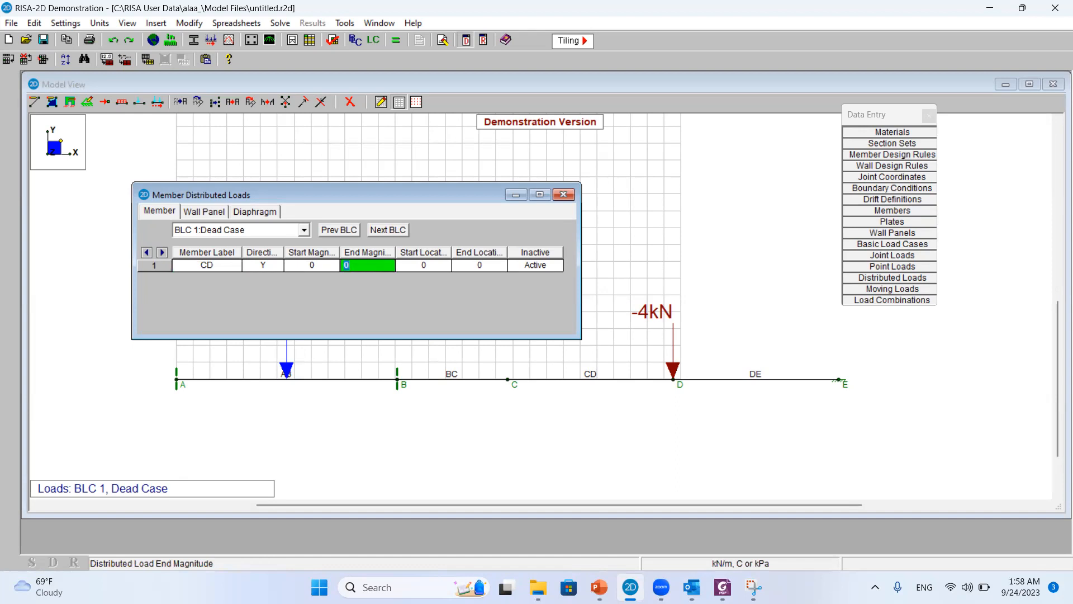
{"action": "left_click", "coordinate": [599, 587]}
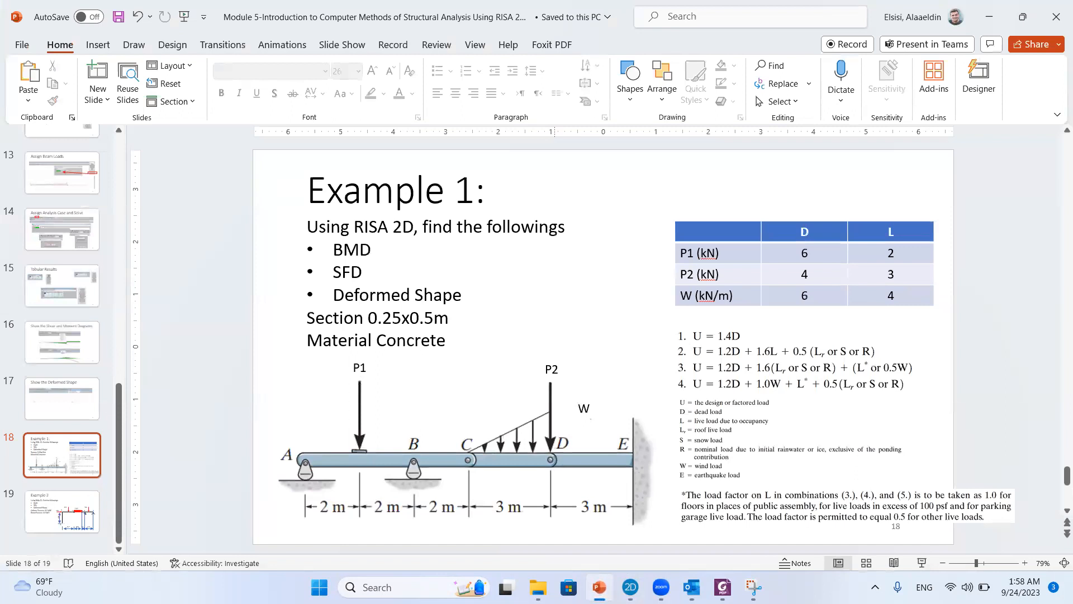
{"action": "left_click", "coordinate": [600, 587]}
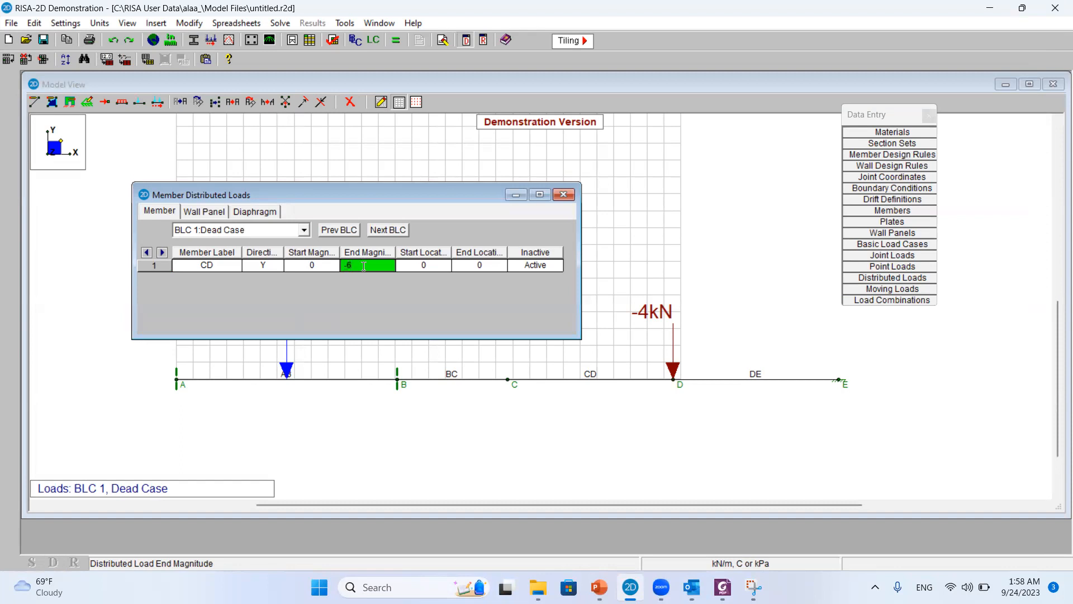
{"action": "left_click", "coordinate": [383, 304]}
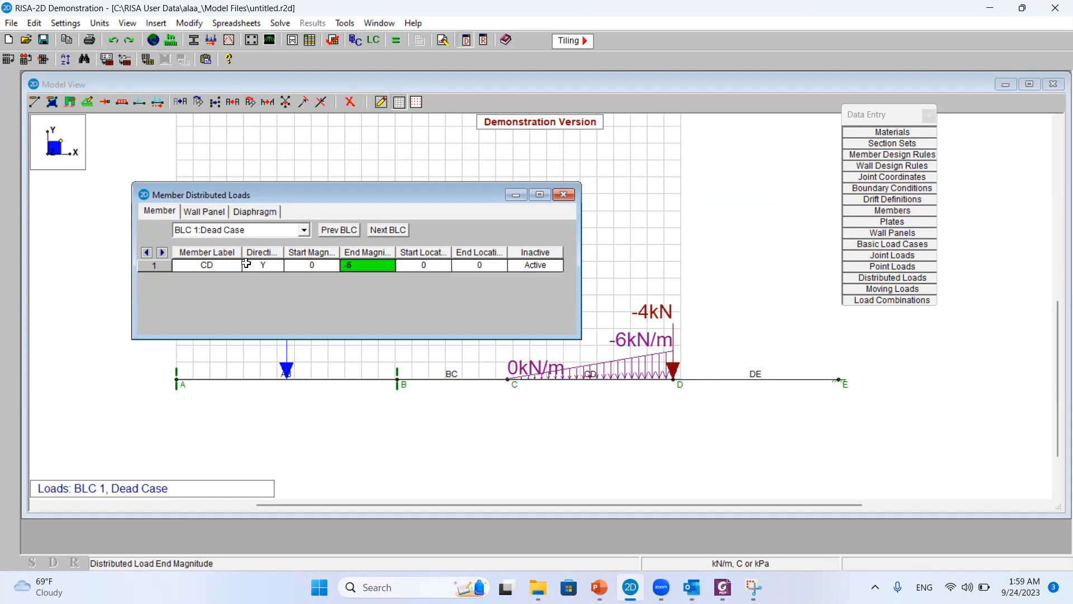
Start a member distributed load in BLC 2:Live Case and assign it to member CD
{"action": "left_click", "coordinate": [270, 230]}
{"action": "left_click", "coordinate": [263, 254]}
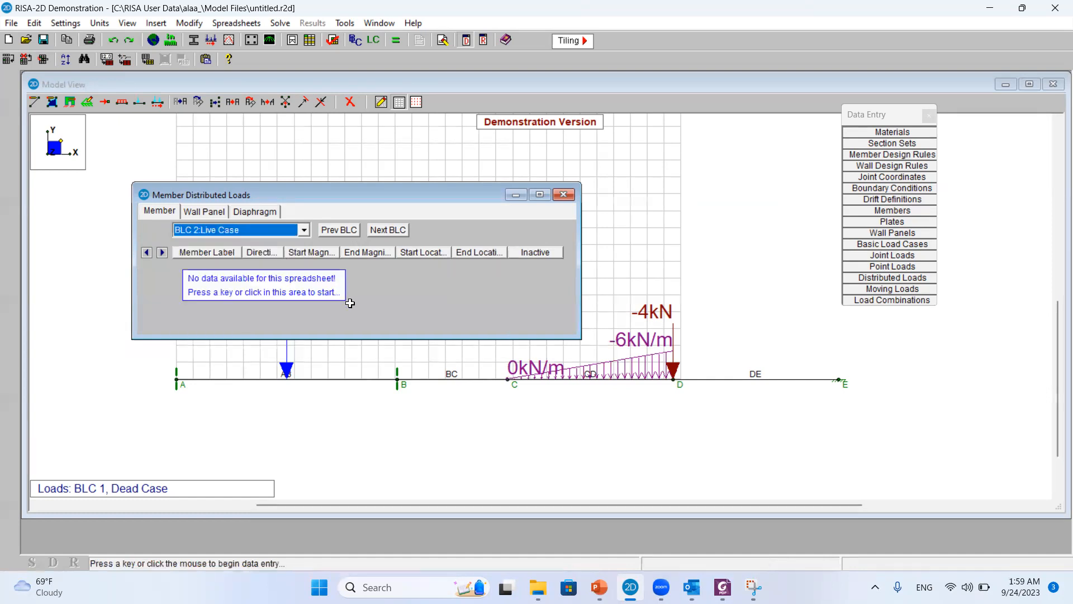
{"action": "left_click", "coordinate": [262, 267]}
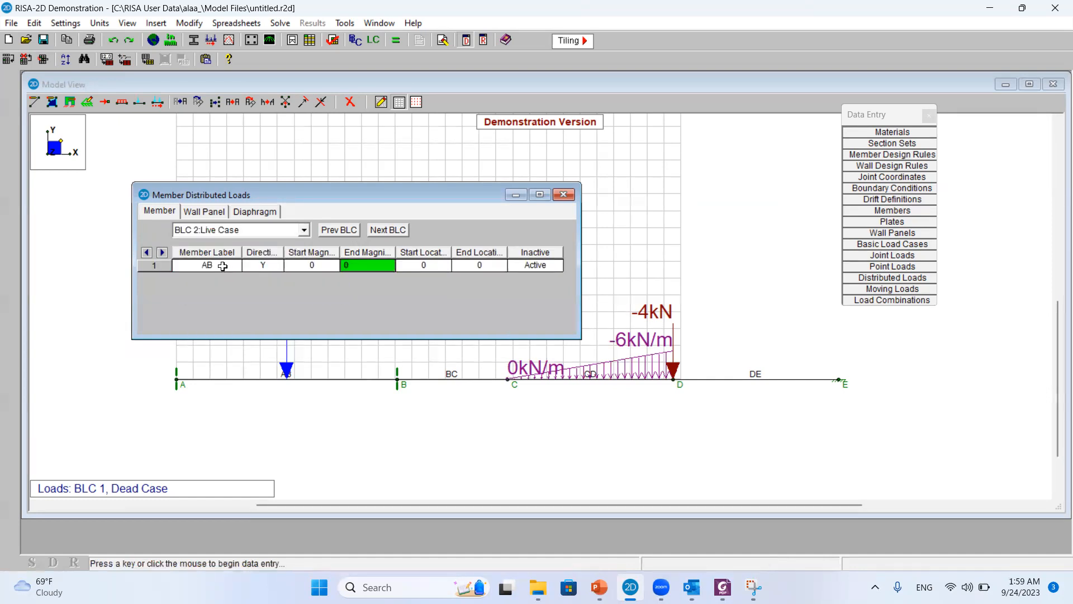
{"action": "left_click", "coordinate": [223, 265]}
{"action": "left_click", "coordinate": [222, 266]}
{"action": "type", "text": "CD"}
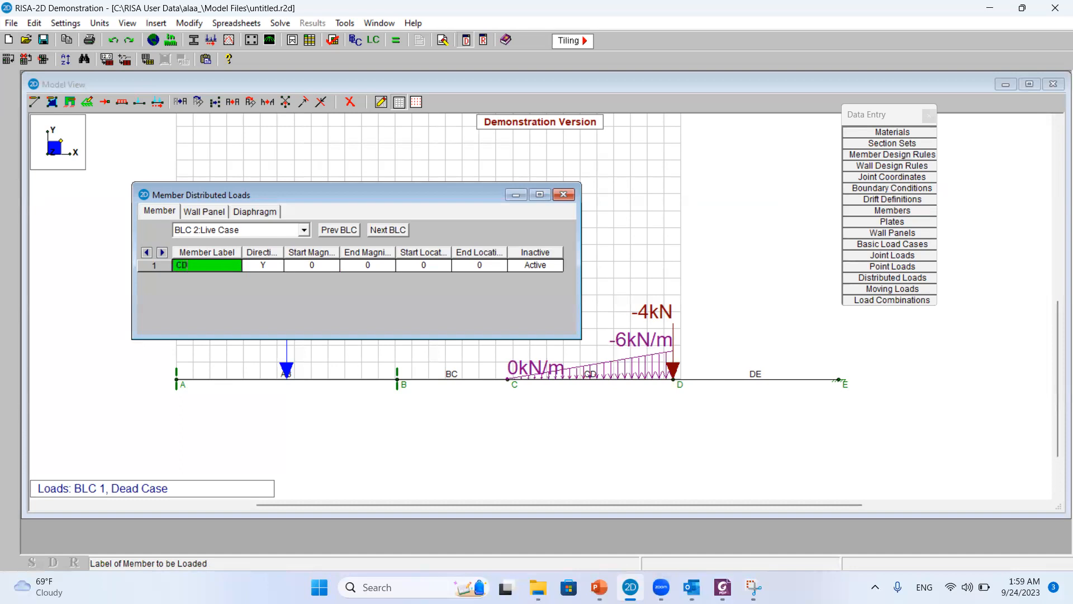
Look up W's live load on the Example 1 slide and set member CD's live end magnitude to -4 kN/m
{"action": "left_click", "coordinate": [320, 265]}
{"action": "left_click", "coordinate": [360, 265]}
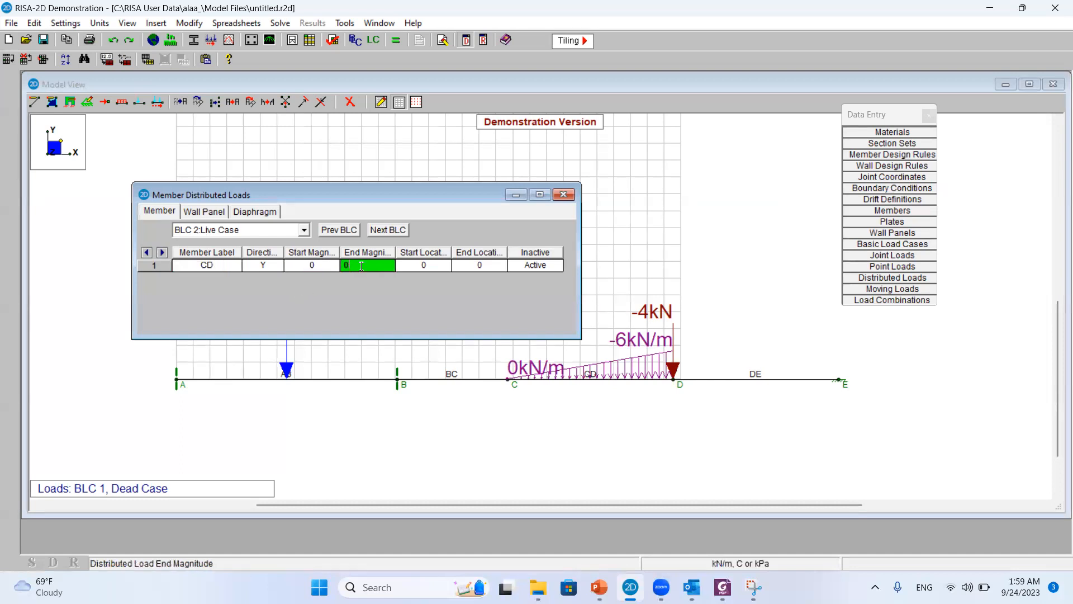
{"action": "left_click", "coordinate": [599, 587]}
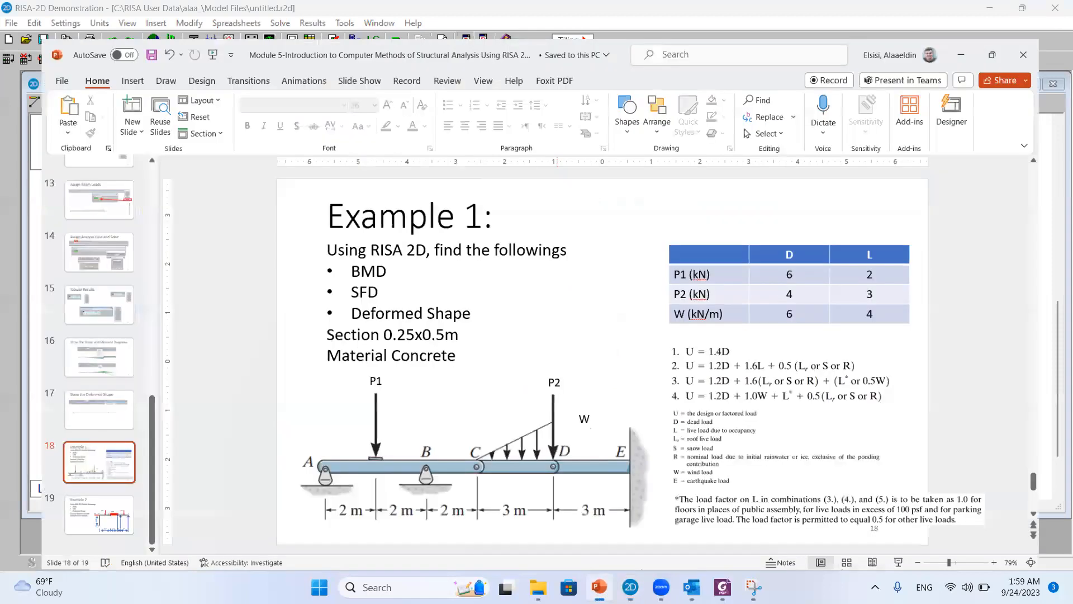
{"action": "key", "text": "alt+Tab"}
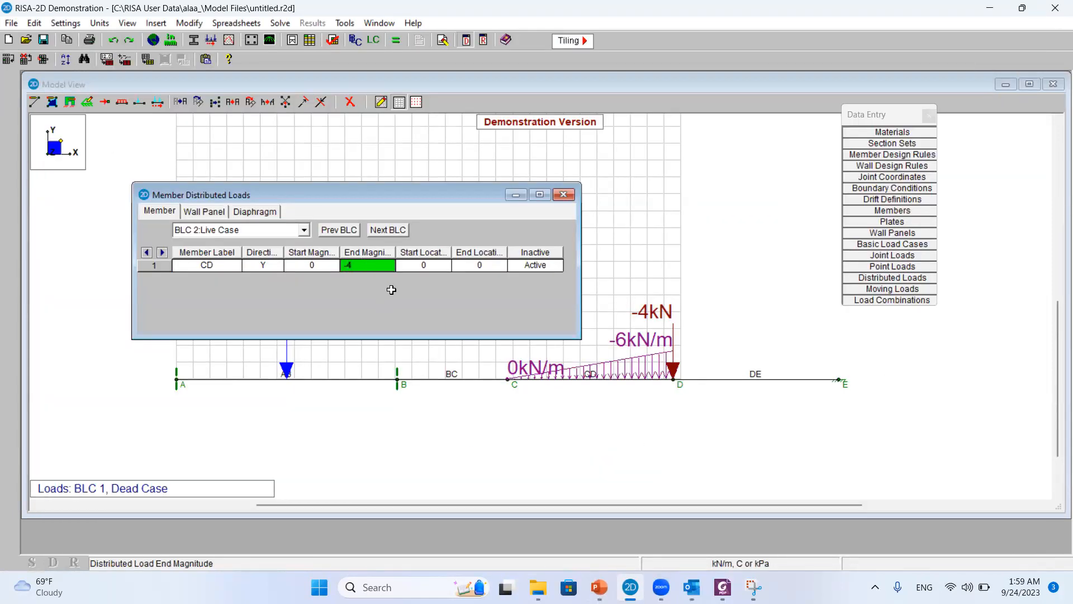
Close the distributed loads table and display the BLC 2:Live Case loads on the model
{"action": "left_click", "coordinate": [558, 197]}
{"action": "left_click", "coordinate": [430, 60]}
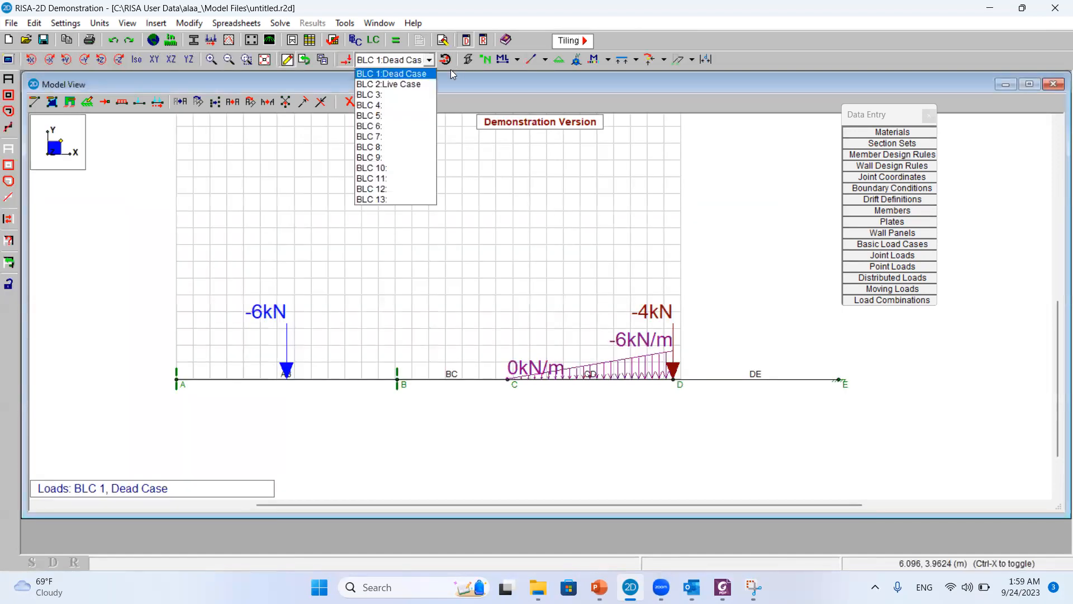
{"action": "left_click", "coordinate": [415, 82]}
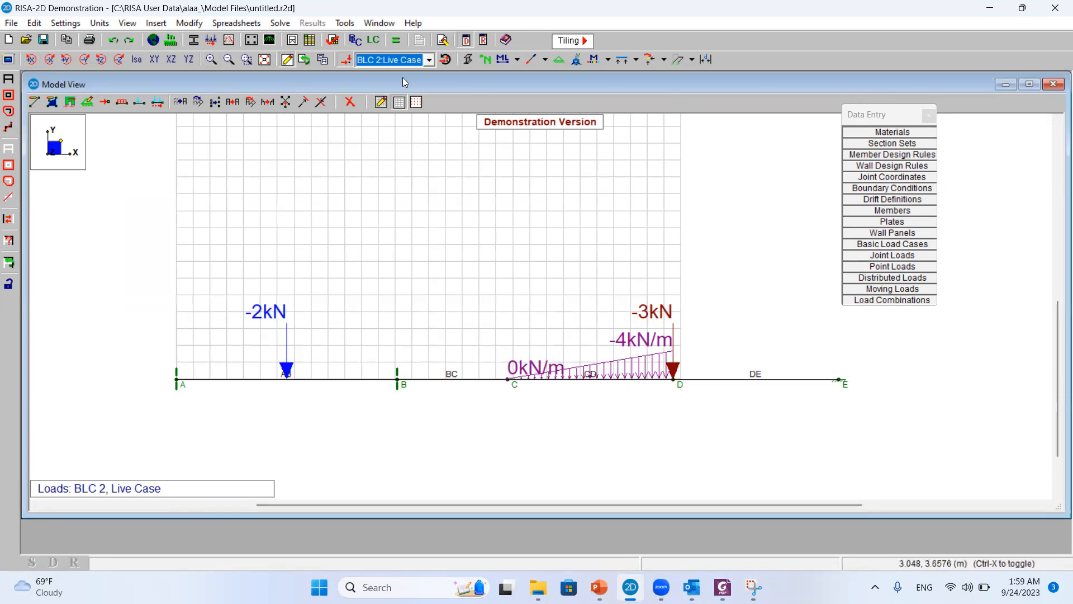
Solve the model as a Batch Solution of Marked Combinations with an envelope included, accepting load combinations without P-Delta analysis
{"action": "left_click", "coordinate": [281, 23]}
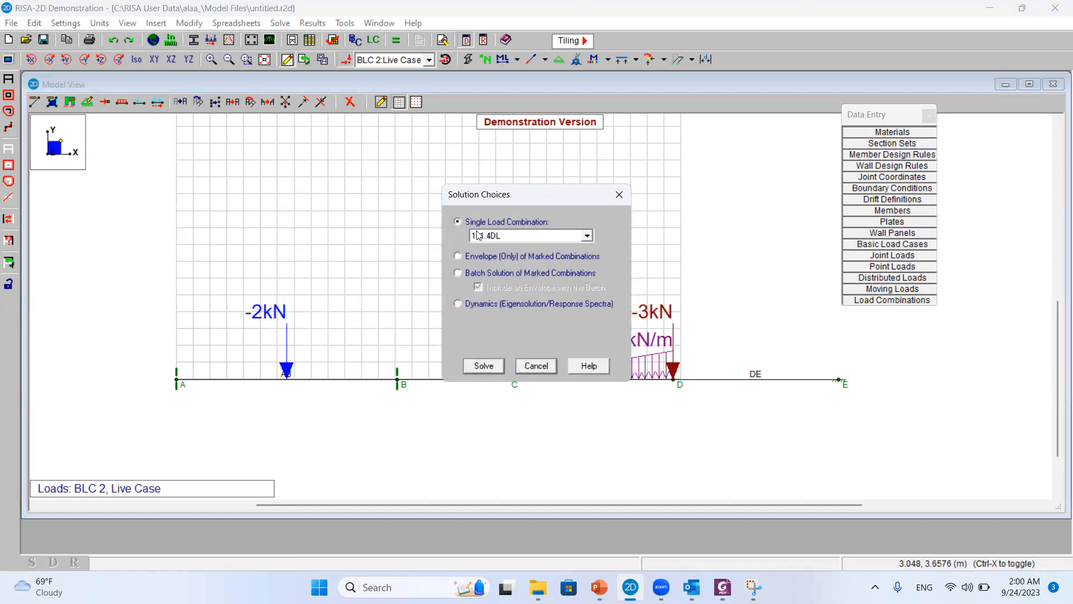
{"action": "left_click", "coordinate": [506, 238]}
{"action": "left_click", "coordinate": [489, 232]}
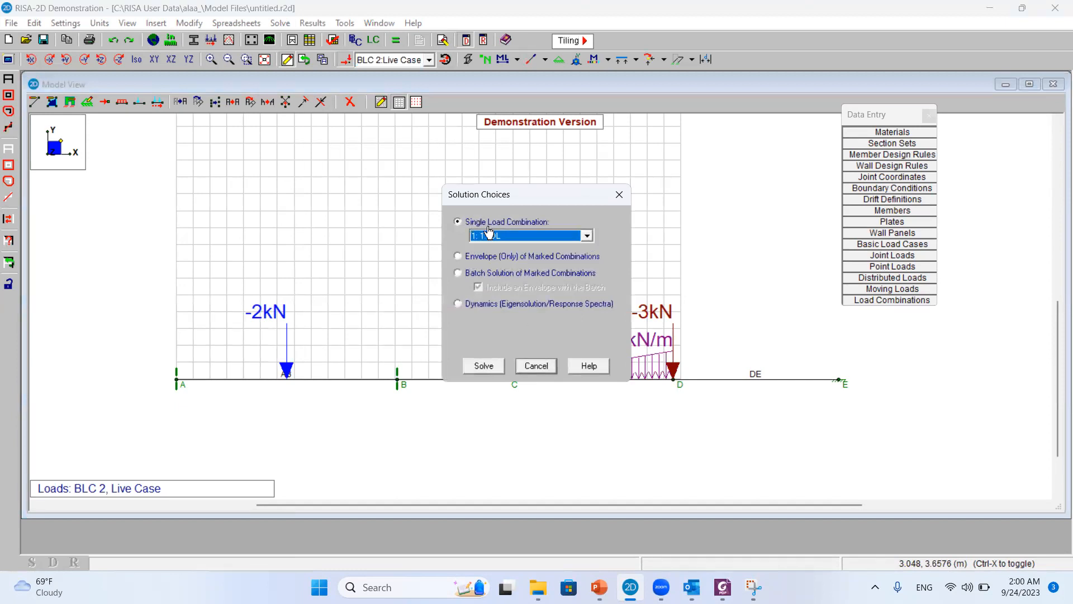
{"action": "left_click", "coordinate": [460, 273]}
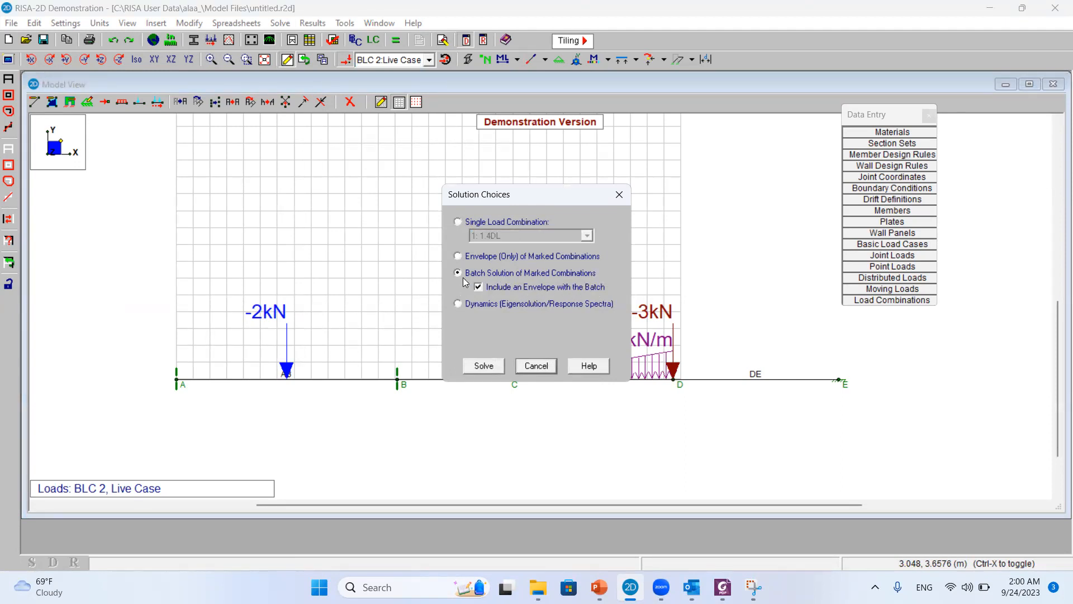
{"action": "left_click", "coordinate": [484, 366]}
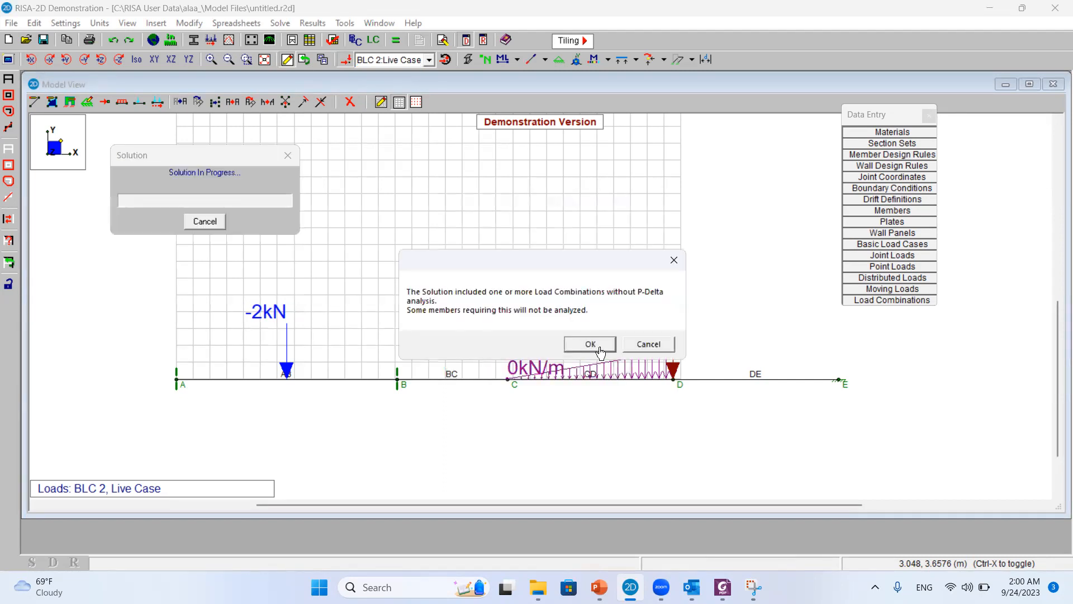
{"action": "left_click", "coordinate": [591, 344]}
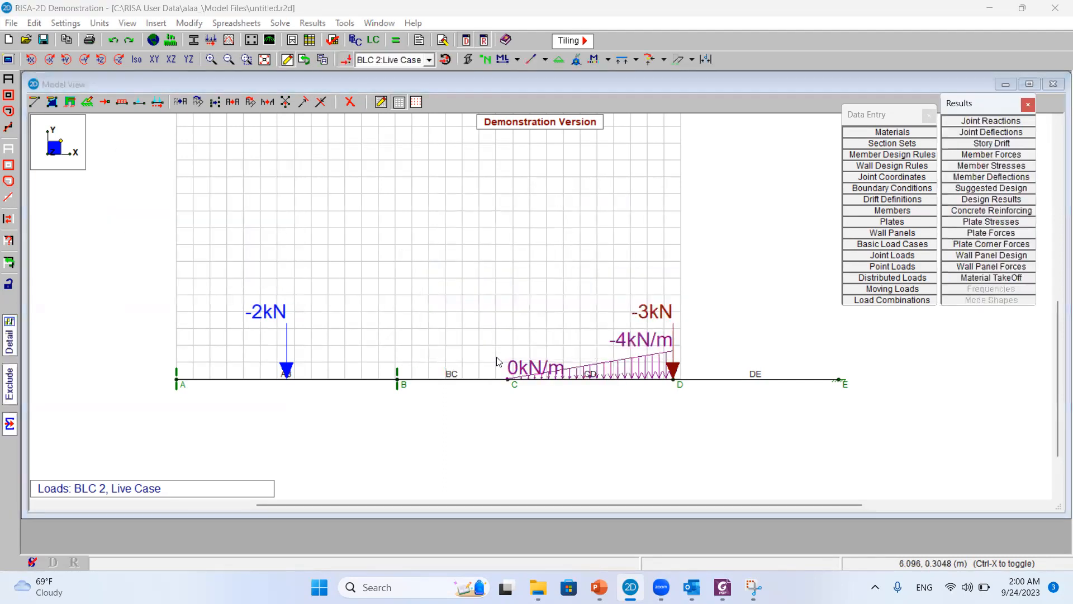
Close the Data Entry list and shift the Results list slightly aside to clear the model view
{"action": "left_click_drag", "start_coordinate": [932, 117], "coordinate": [887, 112]}
{"action": "left_click_drag", "start_coordinate": [978, 111], "coordinate": [971, 110]}
{"action": "left_click", "coordinate": [881, 102]}
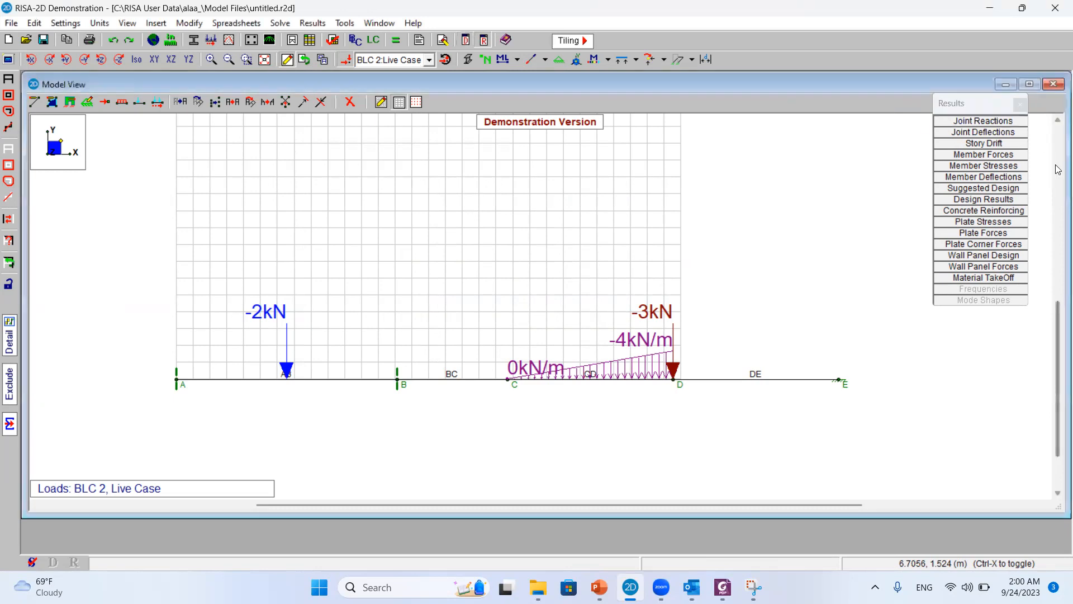
Open the envelope joint reactions, enlarge the table and widen its columns to examine the reactions at A, B and E
{"action": "left_click", "coordinate": [994, 121]}
{"action": "left_click_drag", "start_coordinate": [462, 313], "coordinate": [806, 308]}
{"action": "left_click_drag", "start_coordinate": [445, 235], "coordinate": [725, 222]}
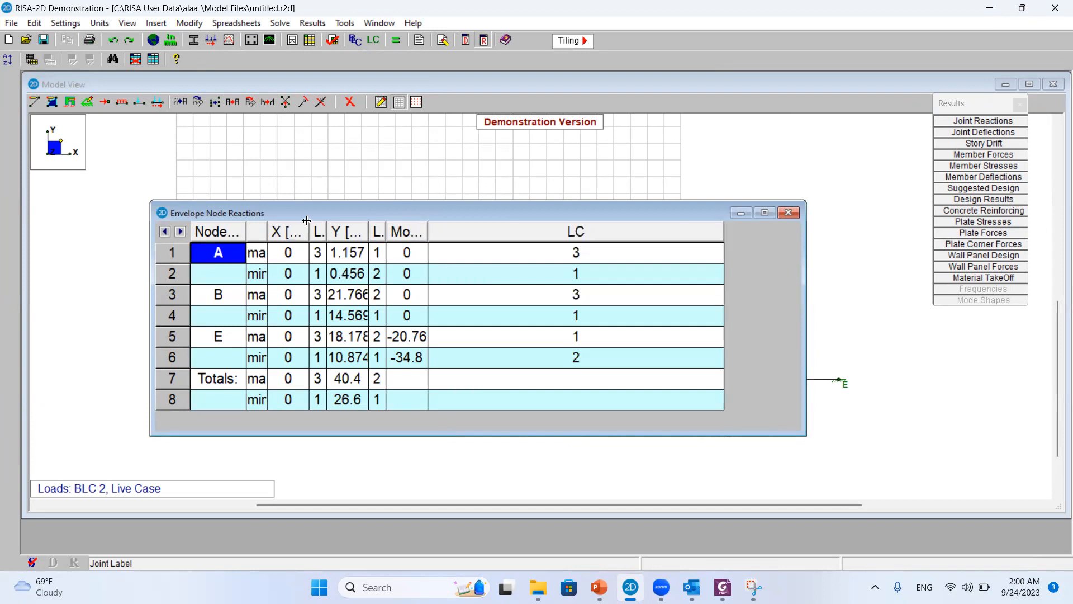
{"action": "left_click_drag", "start_coordinate": [309, 228], "coordinate": [601, 230]}
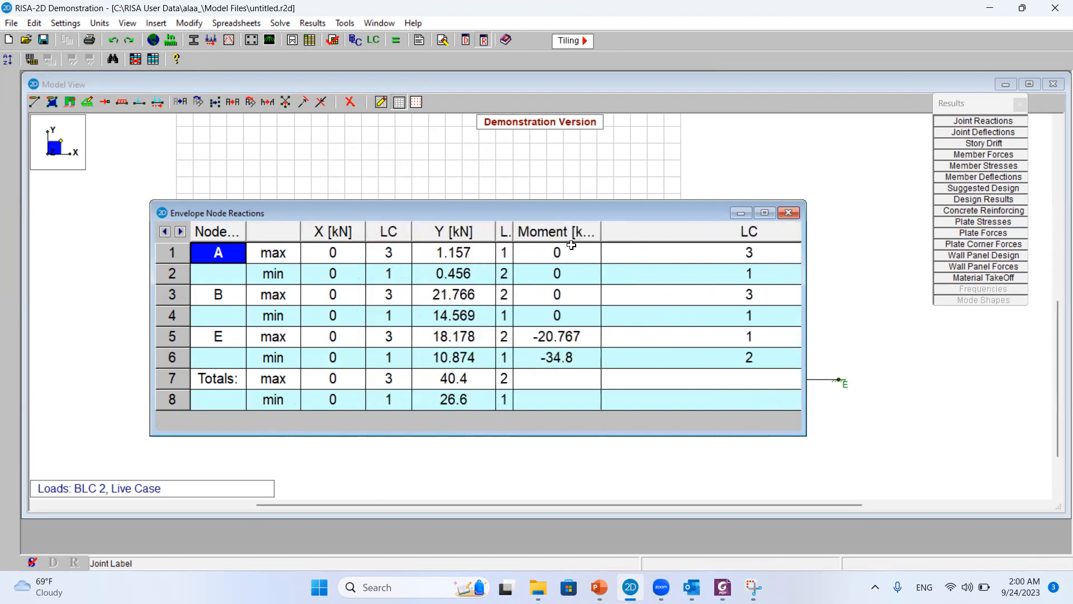
{"action": "left_click_drag", "start_coordinate": [512, 229], "coordinate": [532, 234]}
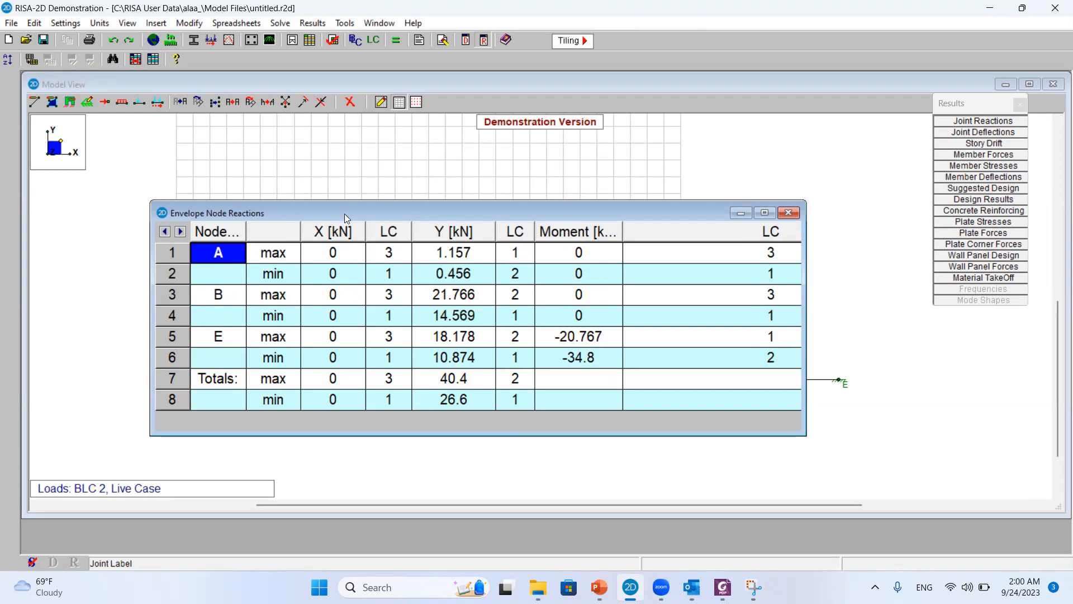
{"action": "left_click_drag", "start_coordinate": [345, 213], "coordinate": [416, 152]}
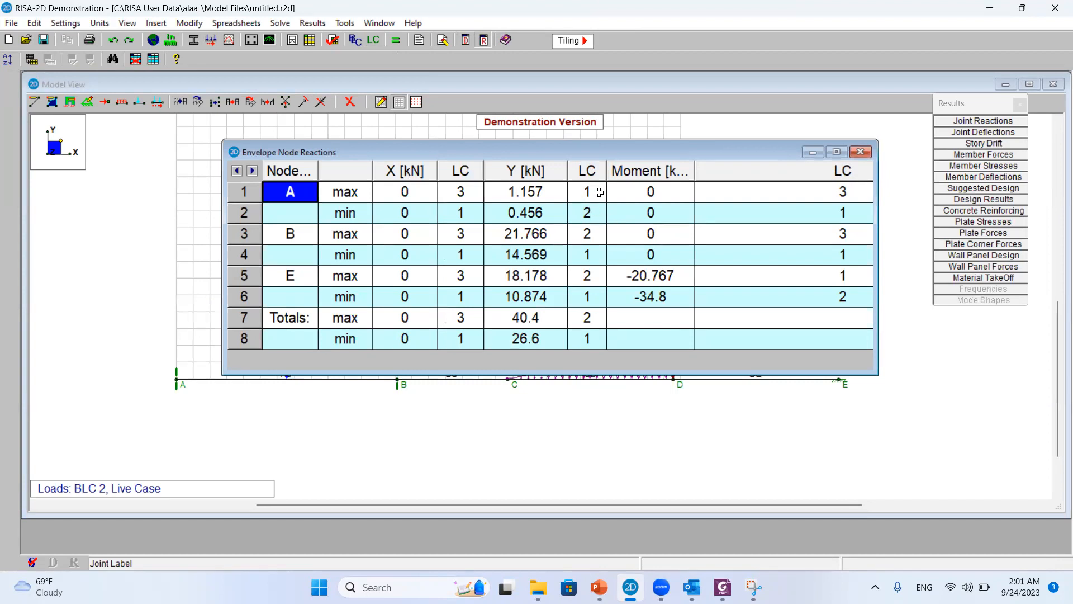
Close the envelope reactions table and display the X direction, Y direction and moment reactions on the model for combination 1: 1.4DL
{"action": "left_click", "coordinate": [861, 152]}
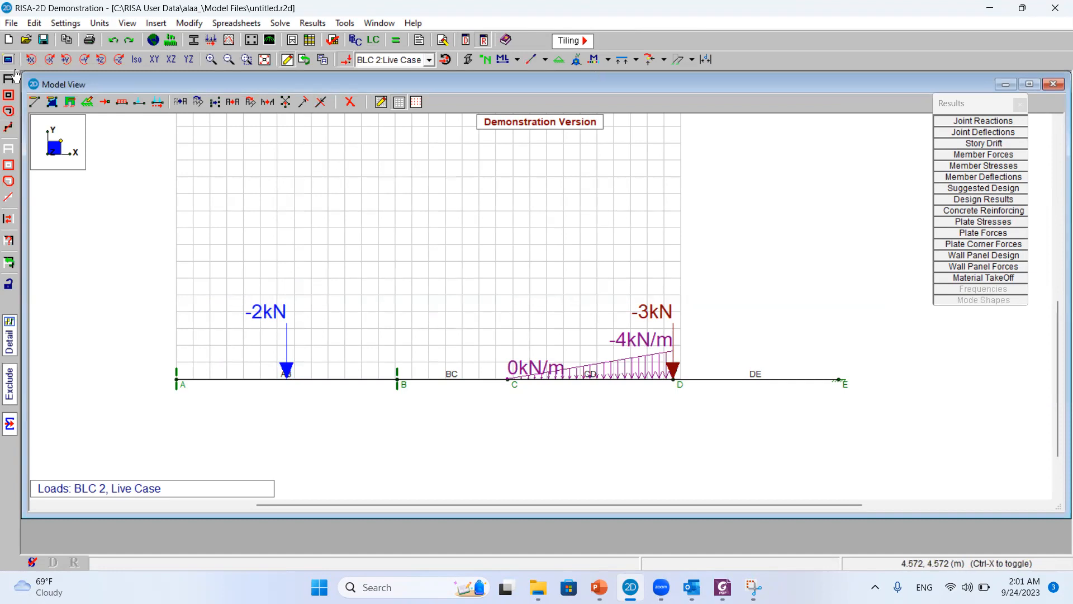
{"action": "left_click", "coordinate": [7, 62]}
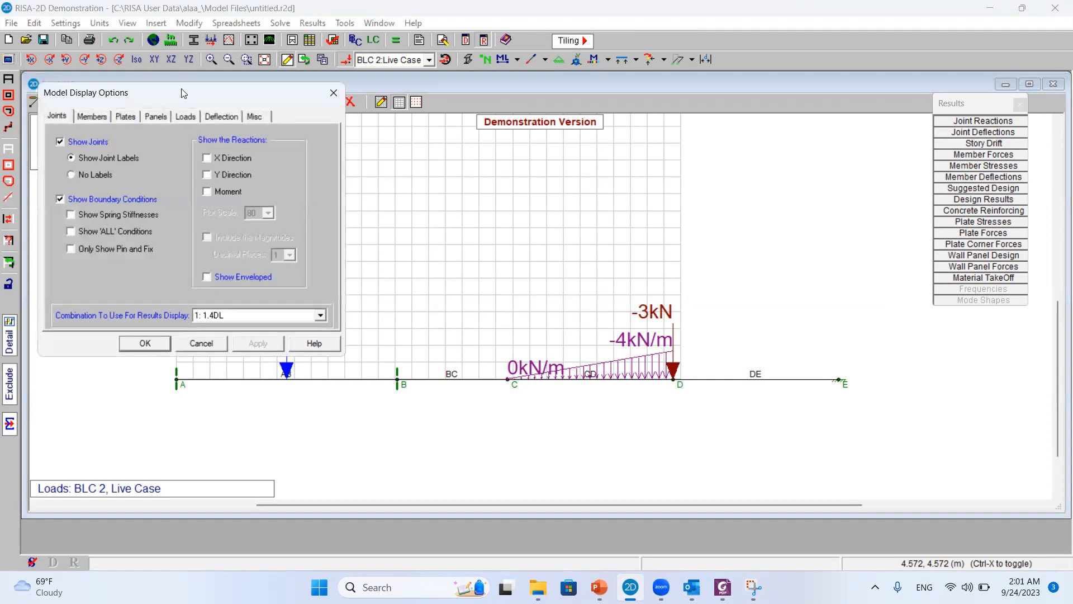
{"action": "left_click_drag", "start_coordinate": [182, 94], "coordinate": [584, 12]}
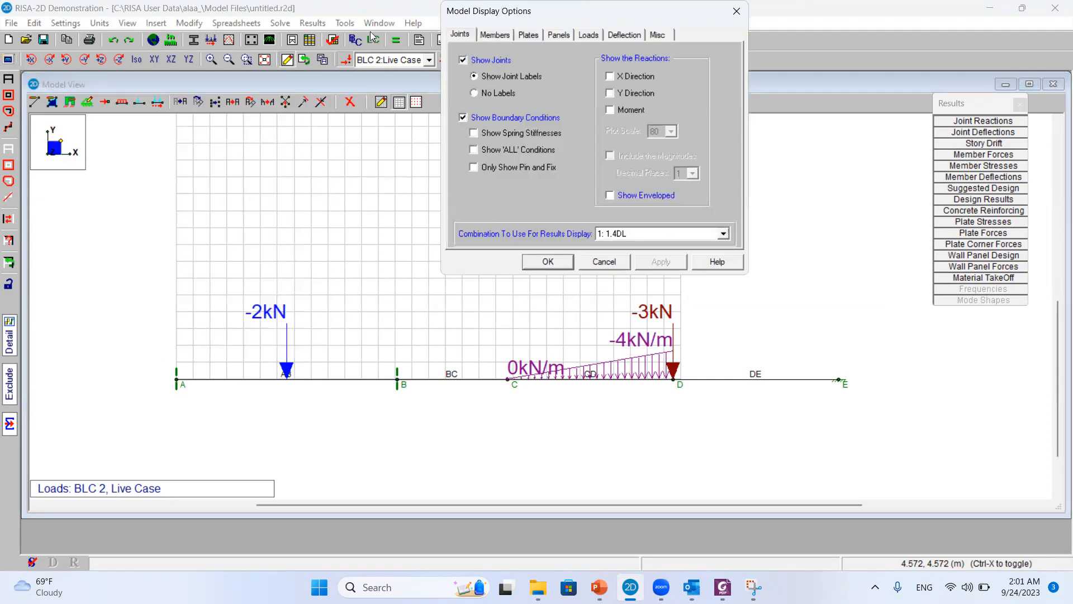
{"action": "left_click_drag", "start_coordinate": [492, 12], "coordinate": [351, 30]}
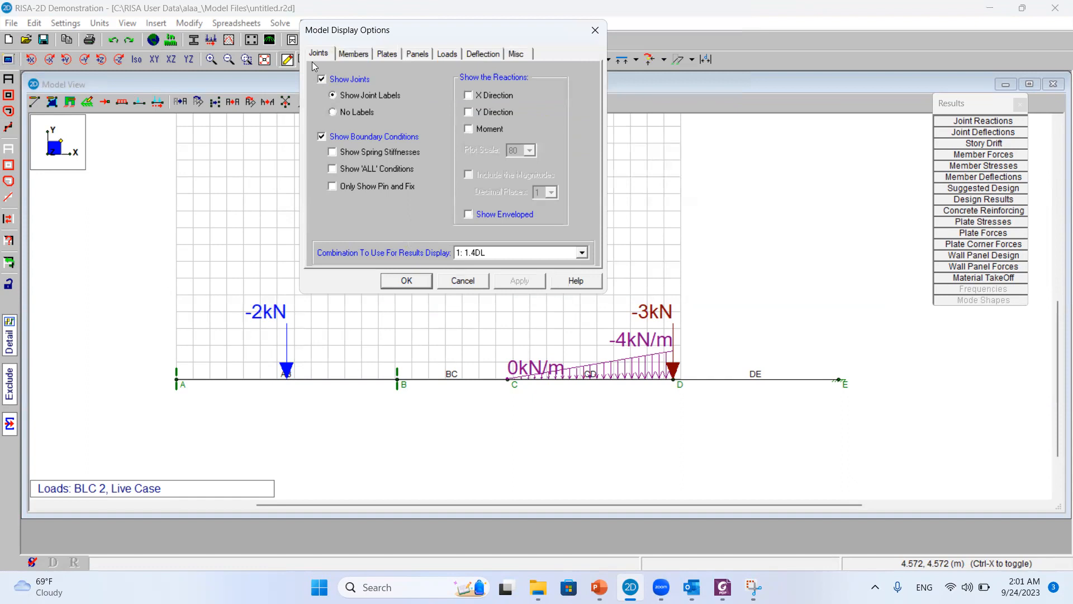
{"action": "left_click", "coordinate": [499, 101]}
{"action": "left_click", "coordinate": [493, 113]}
{"action": "left_click", "coordinate": [485, 129]}
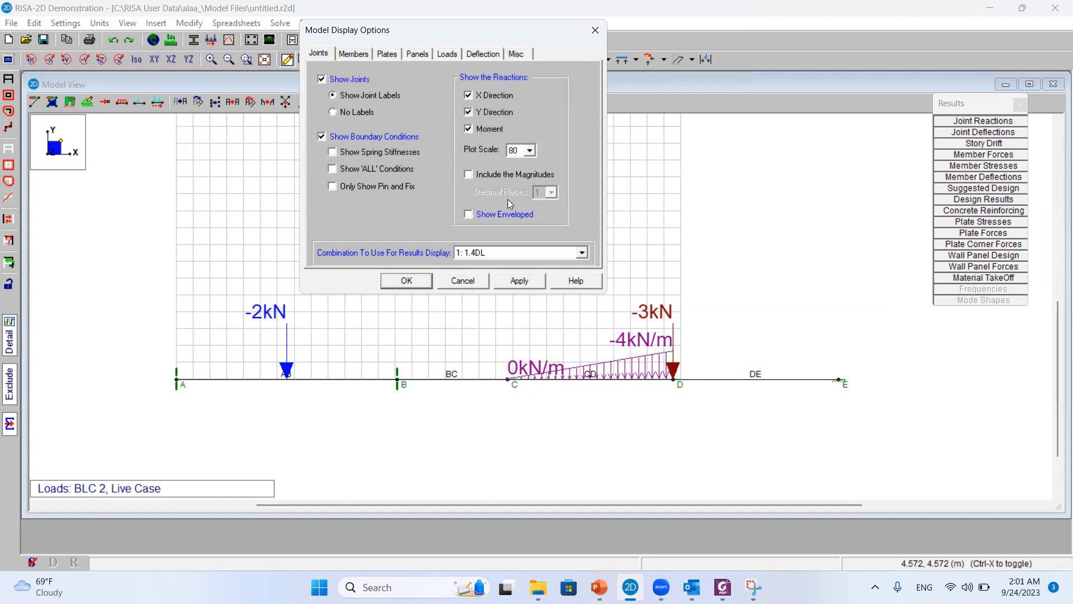
{"action": "left_click", "coordinate": [512, 282]}
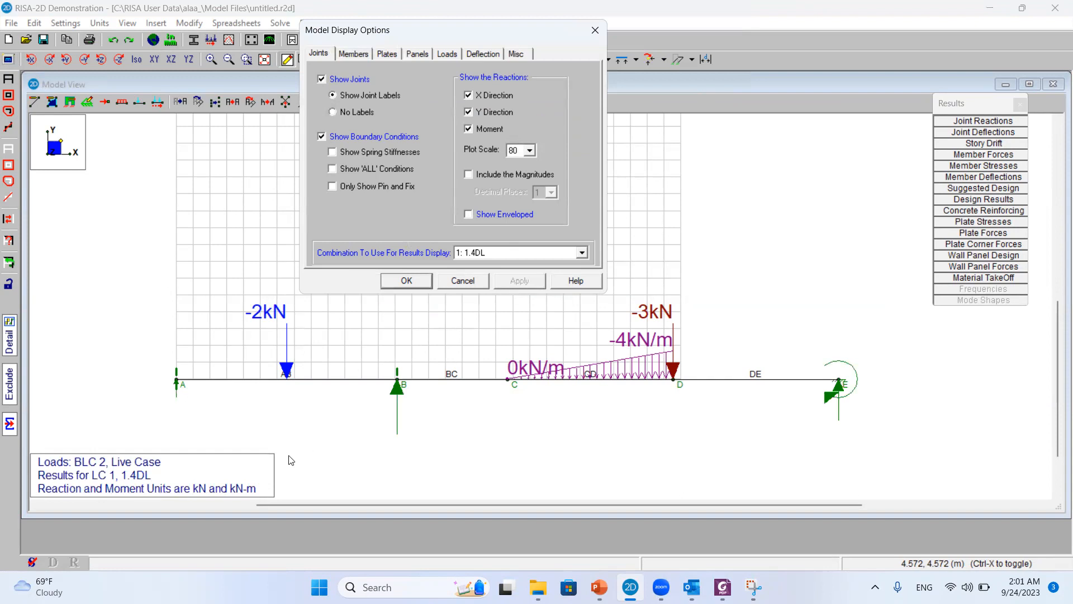
Include the magnitudes with the displayed reactions and hide the applied loads from the model view
{"action": "left_click", "coordinate": [521, 175]}
{"action": "left_click", "coordinate": [518, 282]}
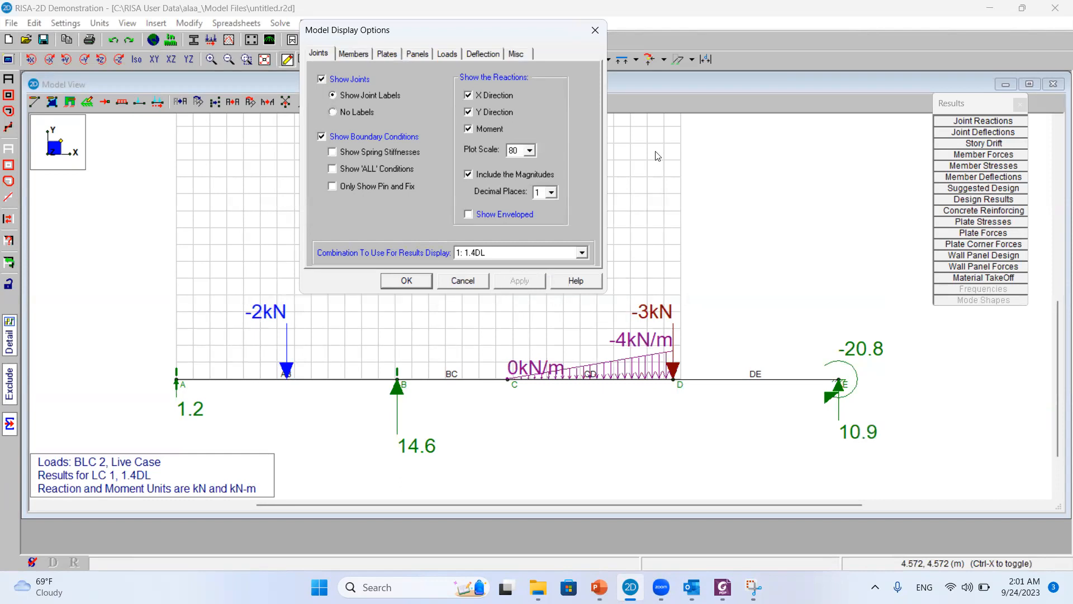
{"action": "left_click", "coordinate": [406, 282]}
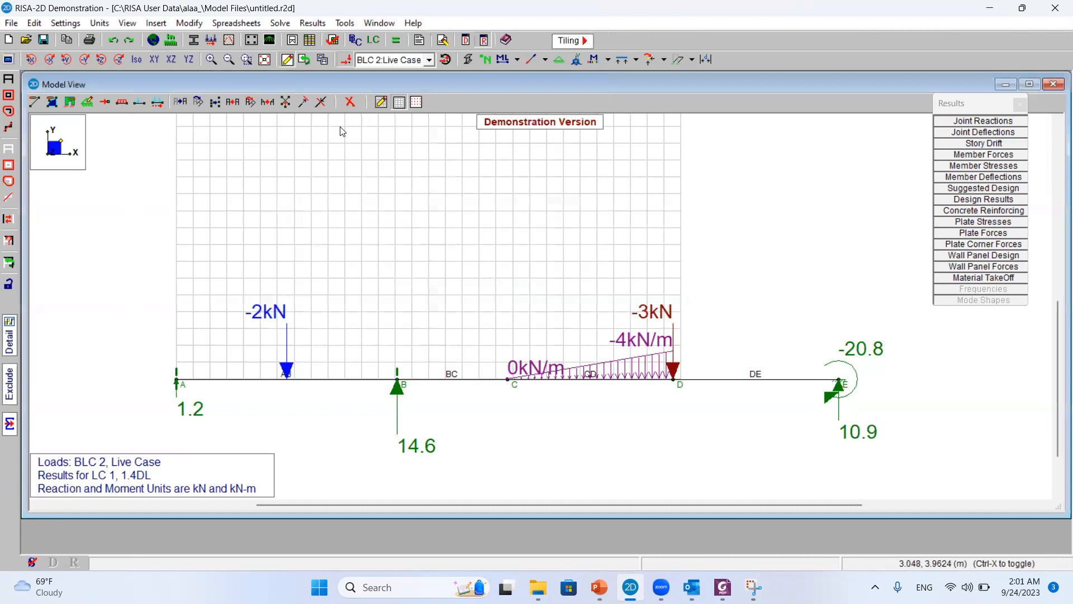
{"action": "left_click", "coordinate": [347, 59]}
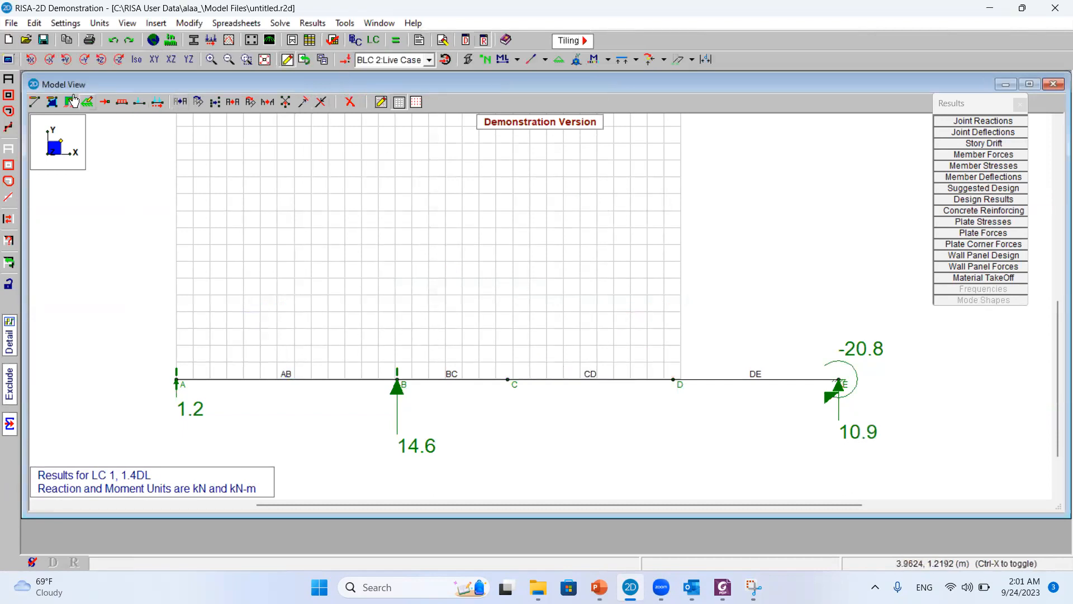
Turn off the display of the X direction, Y direction and moment reactions on the model
{"action": "left_click", "coordinate": [9, 78]}
{"action": "left_click", "coordinate": [224, 159]}
{"action": "left_click", "coordinate": [218, 176]}
{"action": "left_click", "coordinate": [214, 192]}
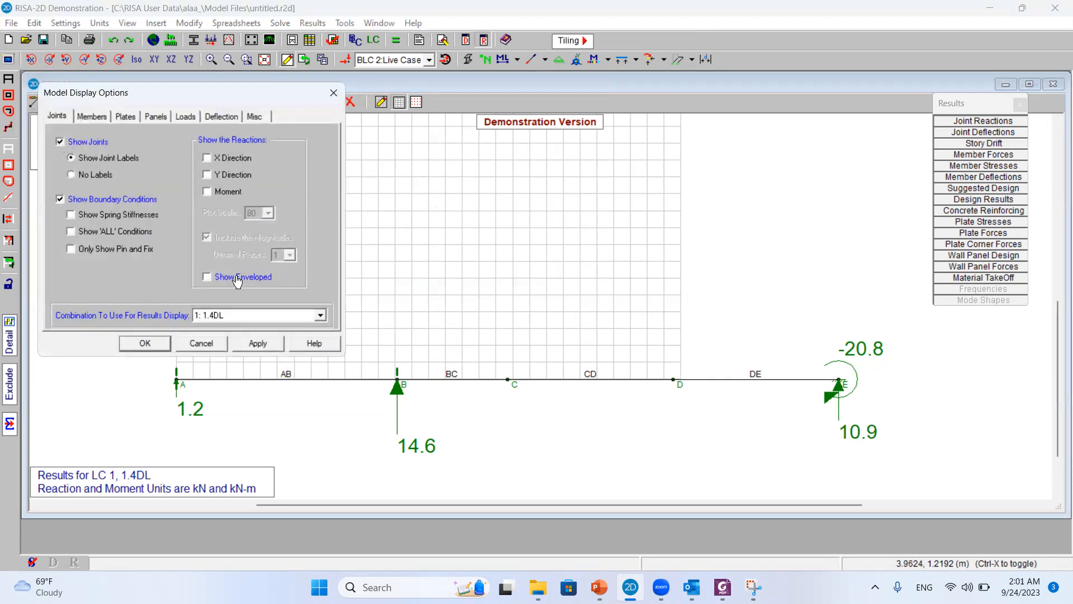
{"action": "left_click", "coordinate": [241, 346]}
Display the axial force diagram on the members for combination 1: 1.4DL
{"action": "left_click", "coordinate": [94, 118]}
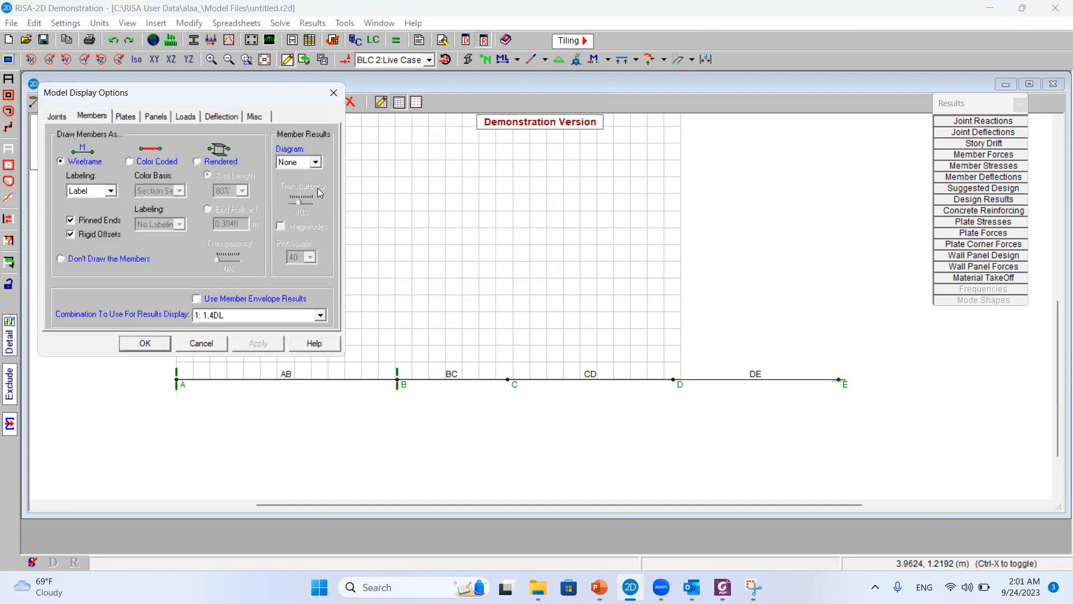
{"action": "left_click", "coordinate": [315, 162]}
{"action": "left_click", "coordinate": [297, 180]}
{"action": "left_click", "coordinate": [246, 345]}
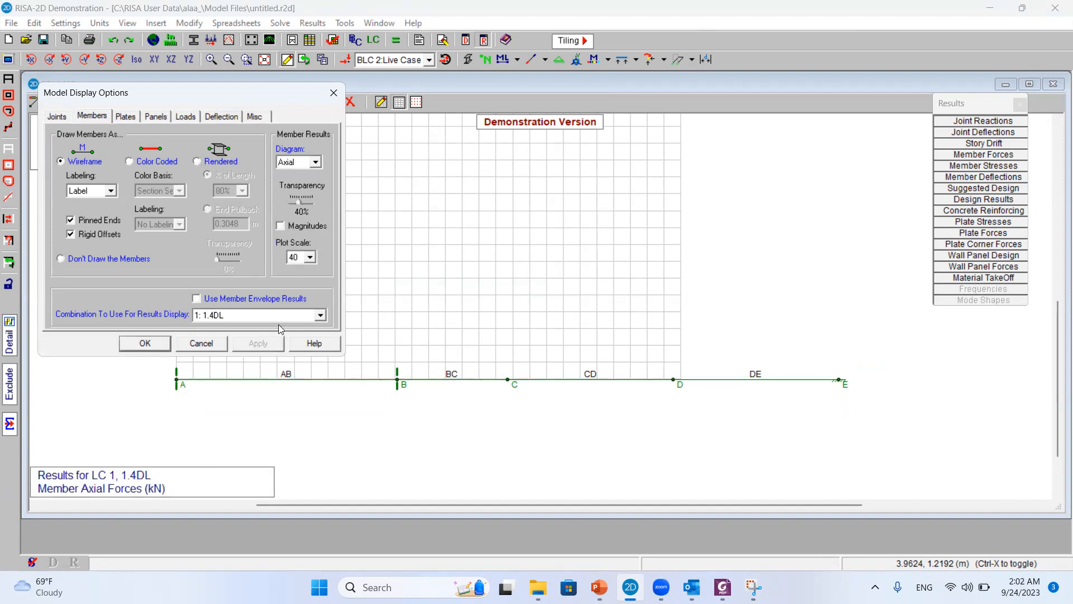
Display the member shear diagram for 1.4DL with magnitudes and a plot scale of 100
{"action": "left_click", "coordinate": [315, 162]}
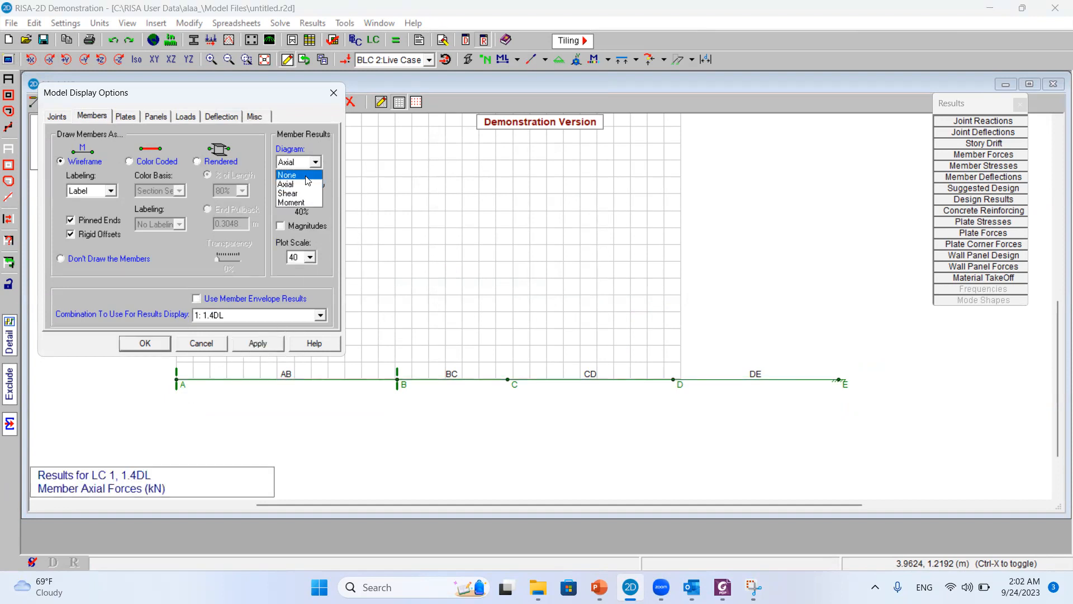
{"action": "left_click", "coordinate": [291, 182]}
{"action": "left_click", "coordinate": [246, 346]}
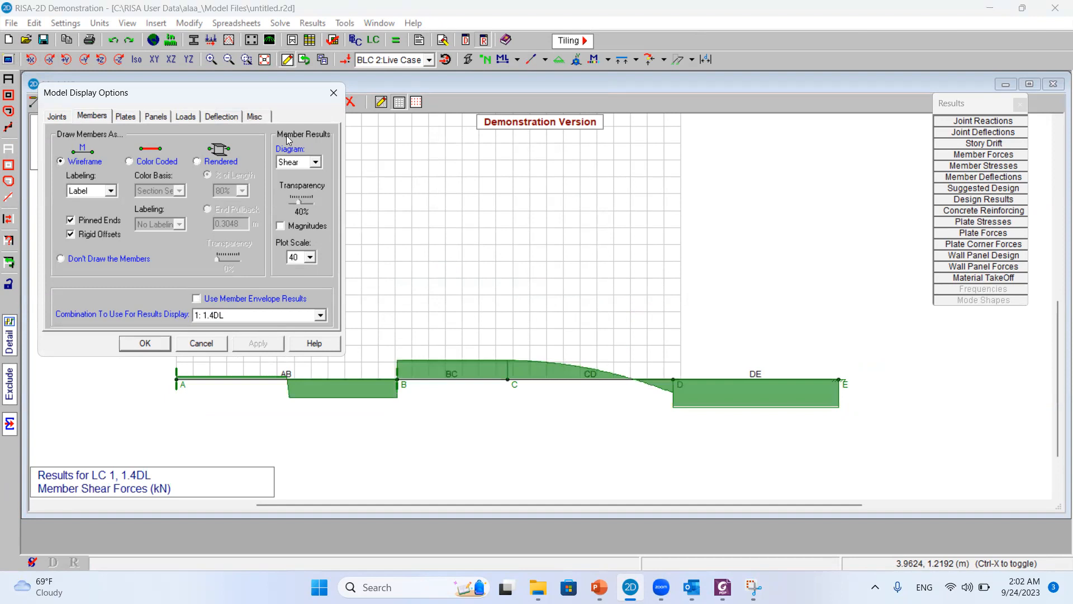
{"action": "left_click_drag", "start_coordinate": [239, 91], "coordinate": [545, 36]}
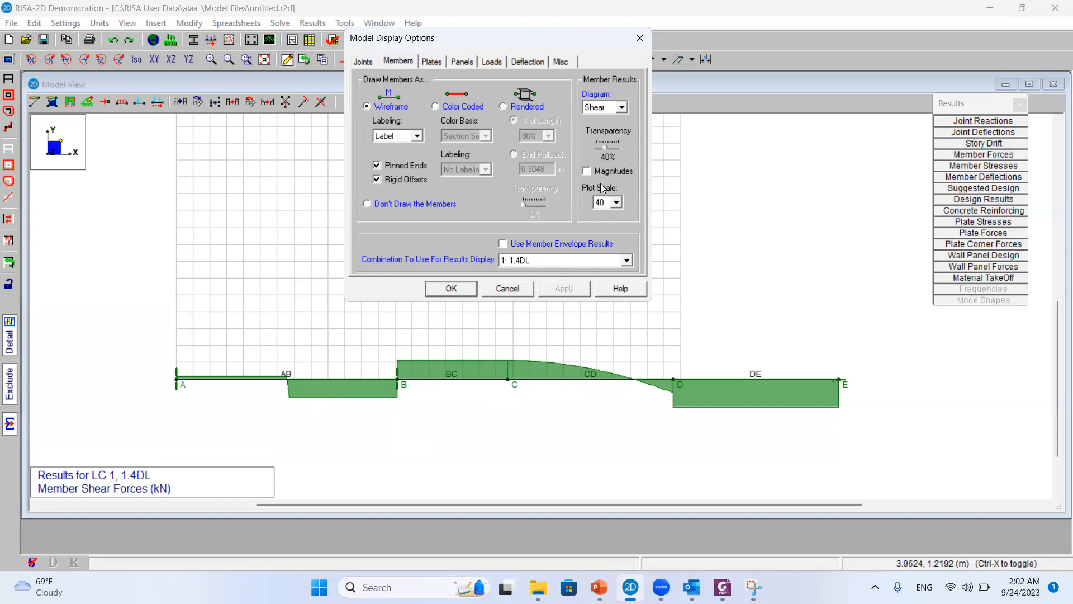
{"action": "left_click", "coordinate": [608, 171]}
{"action": "left_click", "coordinate": [564, 289]}
{"action": "left_click", "coordinate": [615, 202]}
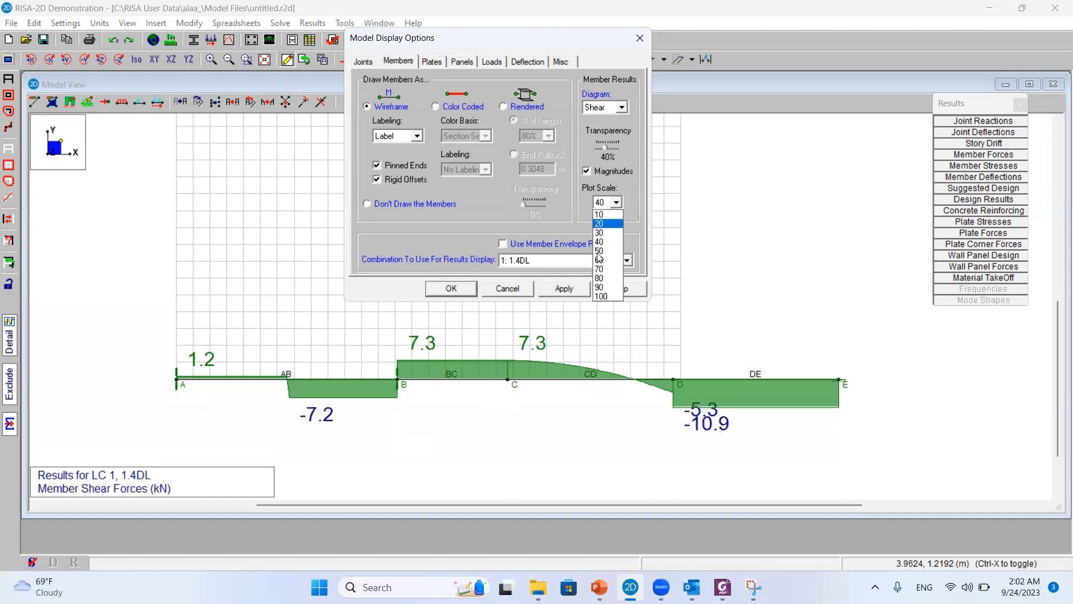
{"action": "left_click", "coordinate": [601, 297]}
{"action": "left_click", "coordinate": [565, 289]}
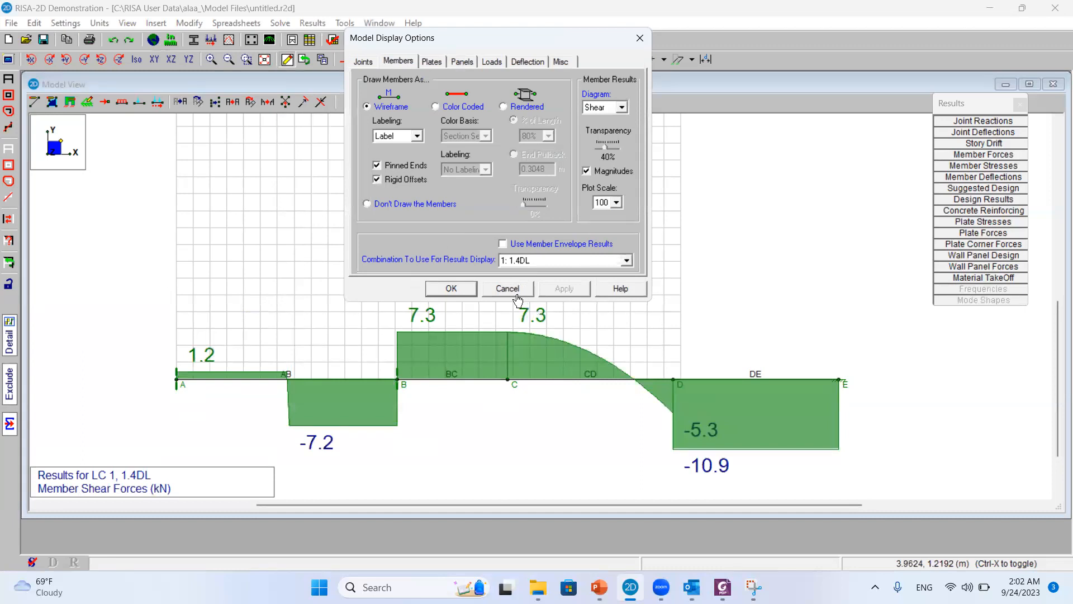
Switch the member result diagram to Moment for 1.4DL and close the display options
{"action": "left_click", "coordinate": [601, 108]}
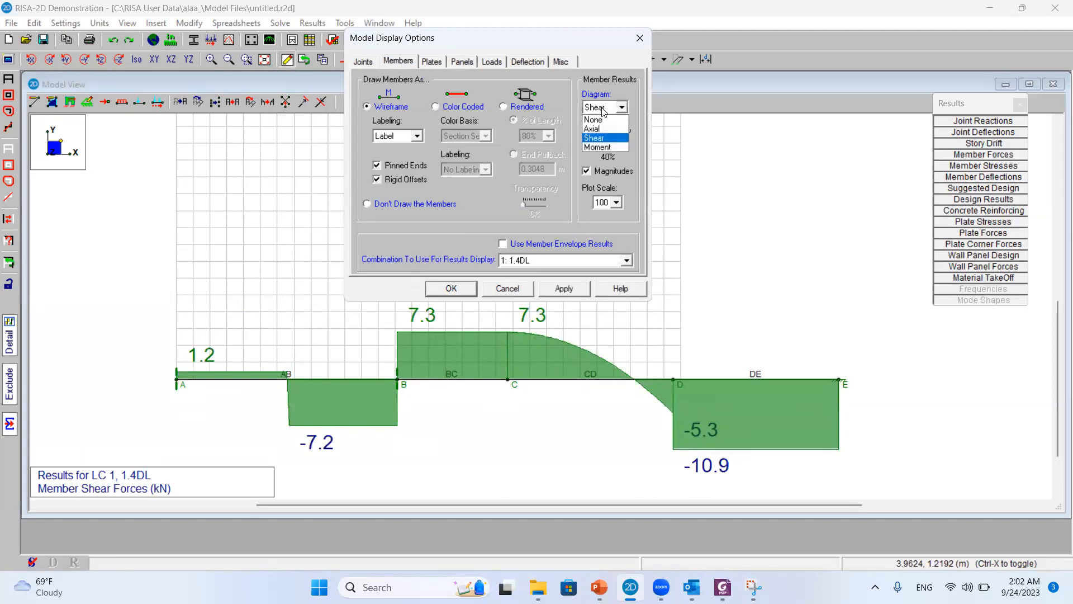
{"action": "left_click", "coordinate": [604, 148]}
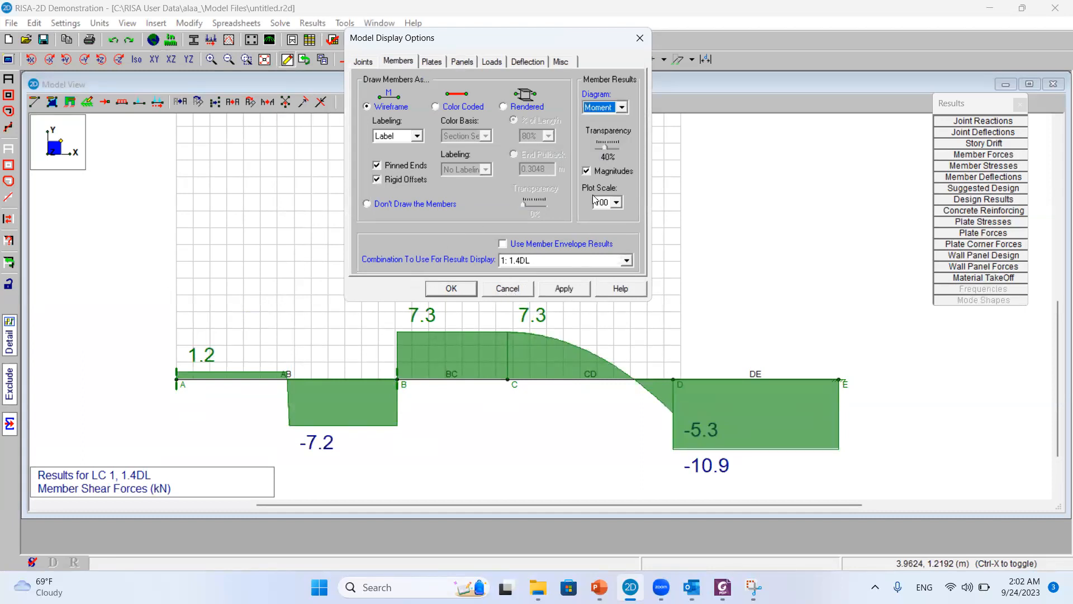
{"action": "left_click", "coordinate": [563, 289]}
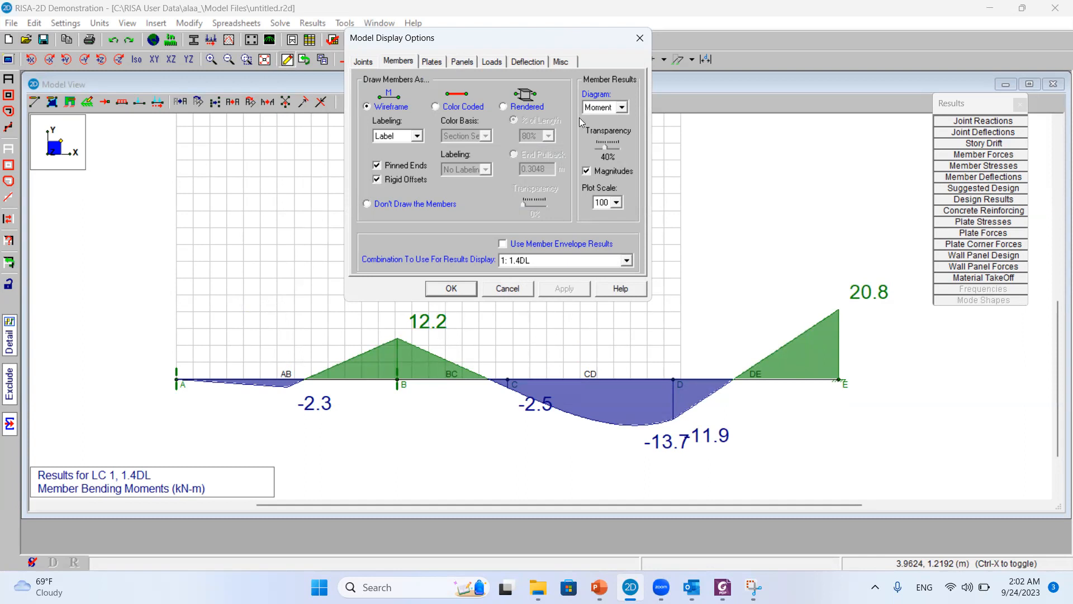
{"action": "left_click", "coordinate": [455, 290]}
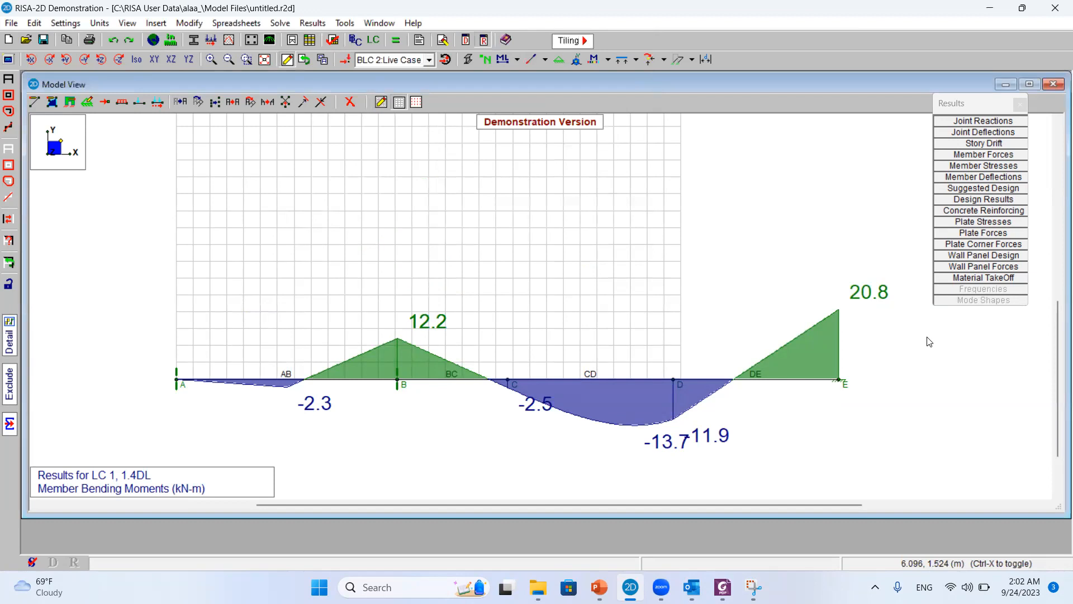
Reopen the model display options and show the deflected shape for load combination 1: 1.4DL
{"action": "left_click", "coordinate": [8, 64]}
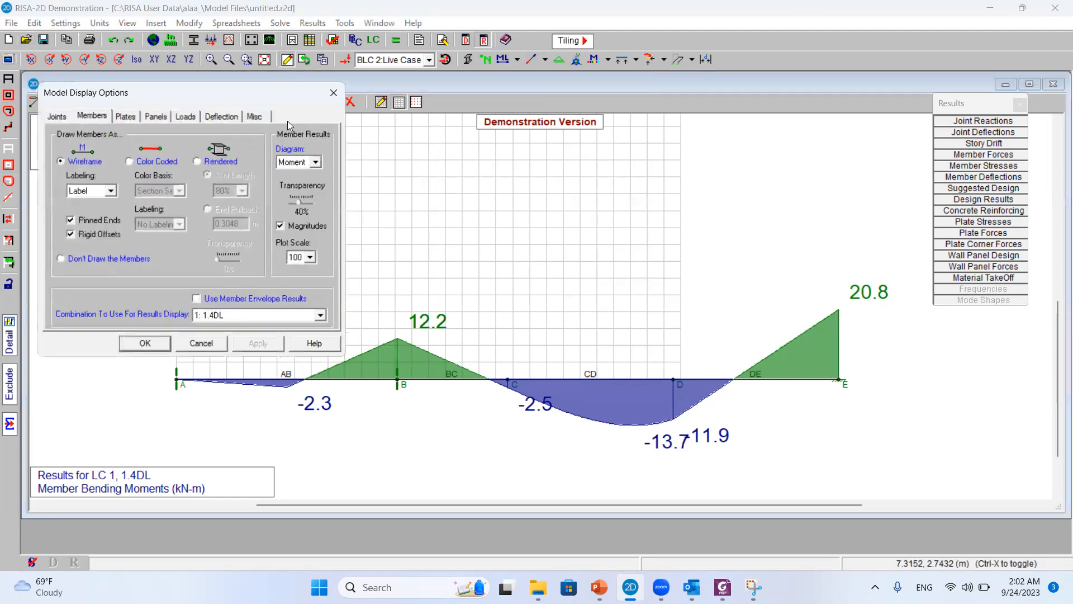
{"action": "left_click_drag", "start_coordinate": [227, 93], "coordinate": [399, 41]}
{"action": "left_click", "coordinate": [396, 66]}
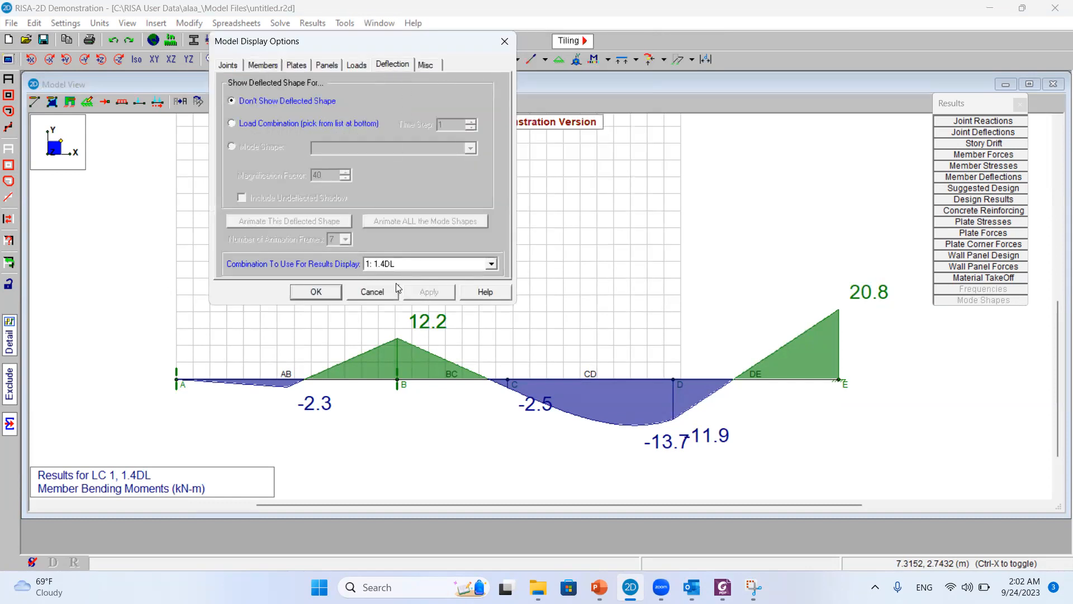
{"action": "left_click", "coordinate": [247, 128]}
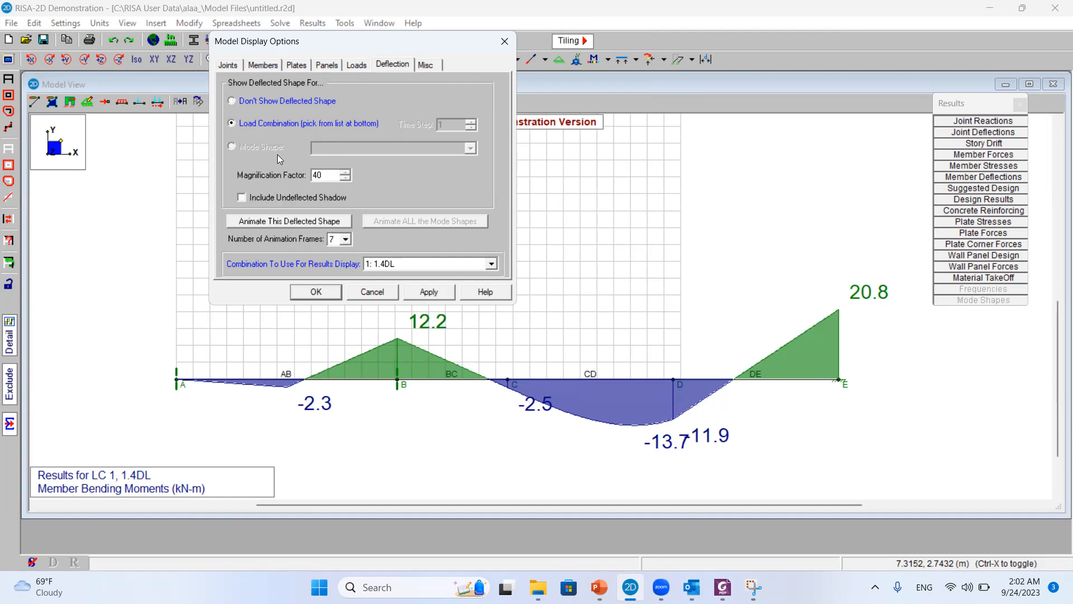
{"action": "left_click", "coordinate": [372, 266]}
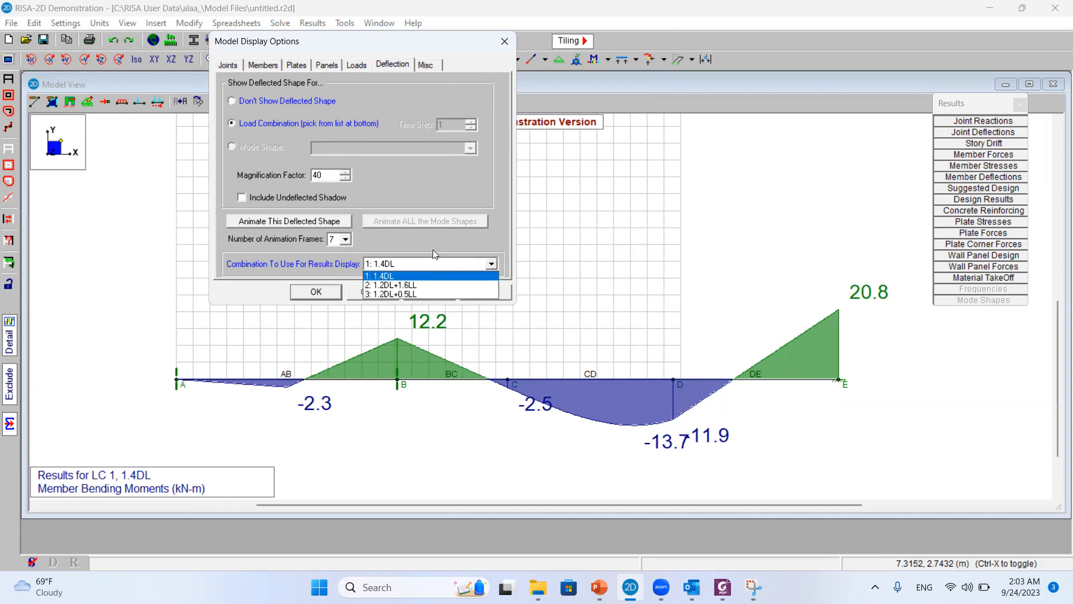
{"action": "left_click", "coordinate": [420, 276]}
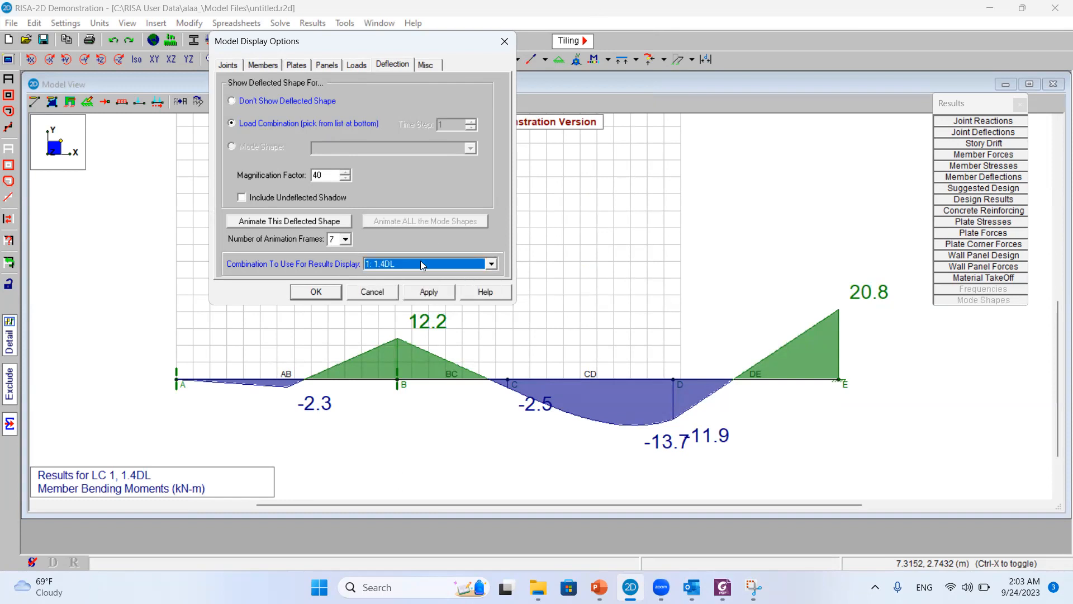
{"action": "left_click", "coordinate": [421, 296]}
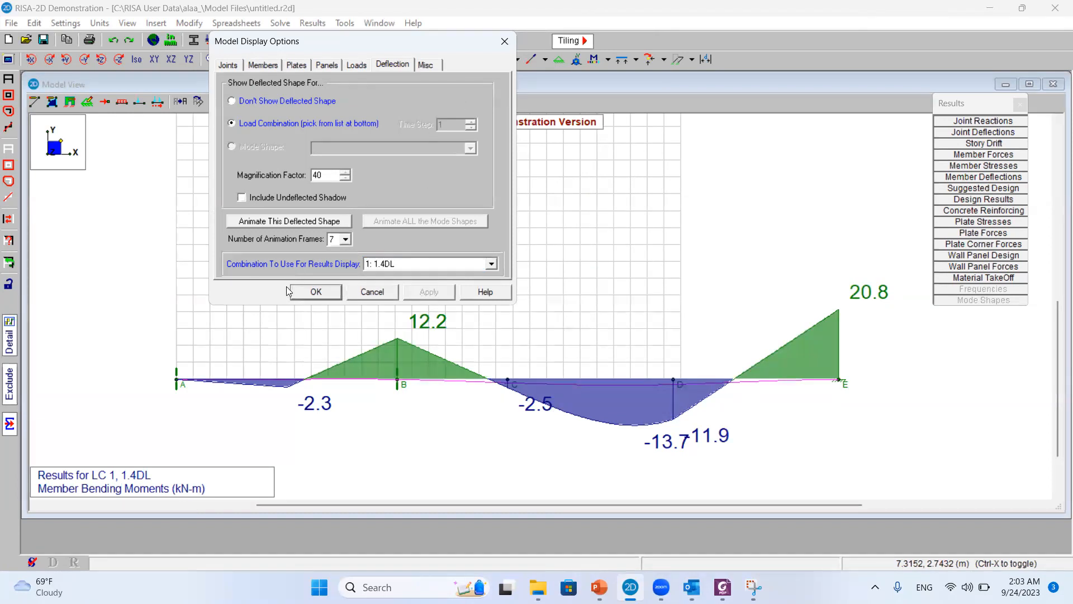
Set the member result diagram to None so that only the deflected shape is drawn
{"action": "left_click", "coordinate": [261, 65]}
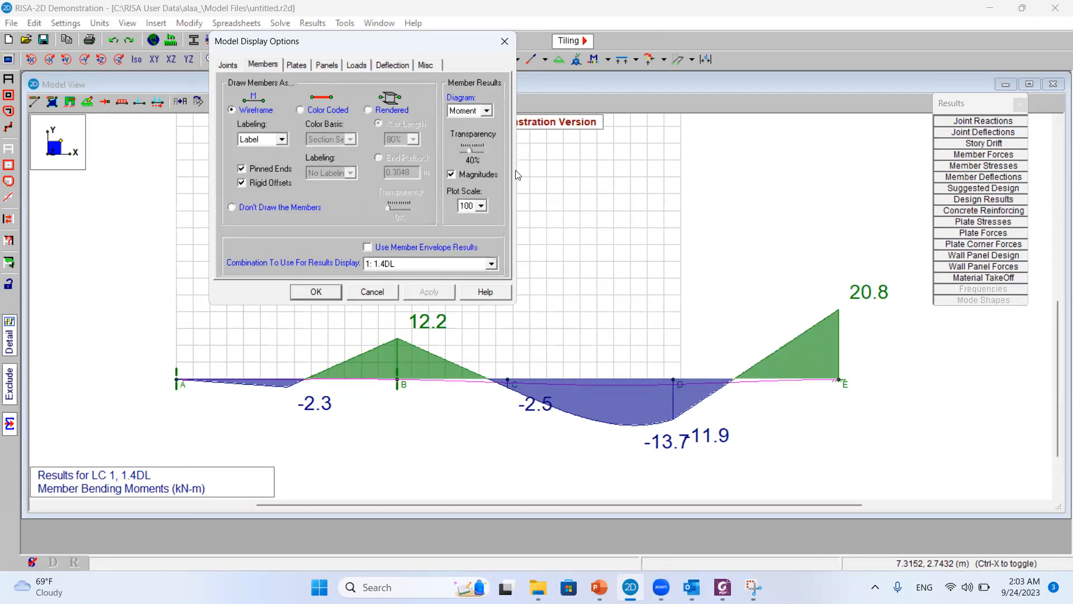
{"action": "left_click", "coordinate": [484, 110]}
{"action": "left_click", "coordinate": [458, 123]}
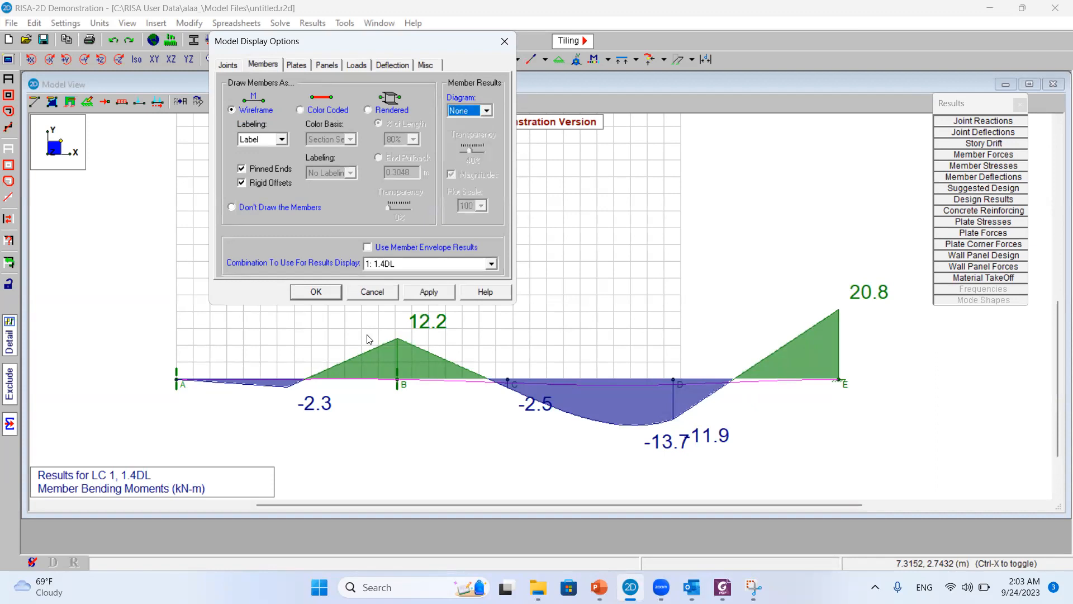
{"action": "left_click", "coordinate": [429, 293]}
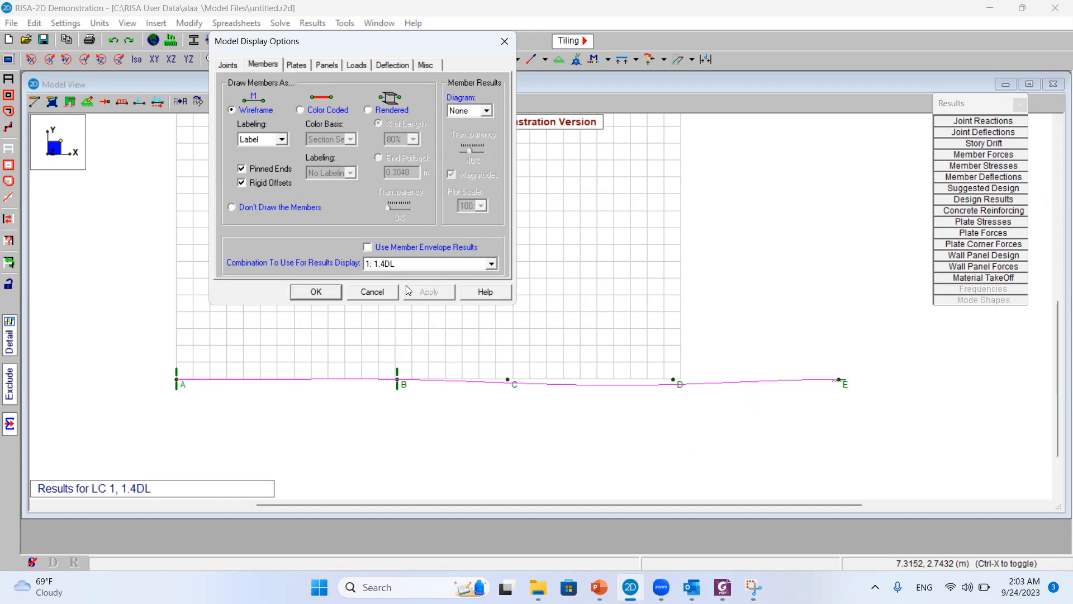
Show the deflected shape for load combination 2: 1.2DL+1.6LL
{"action": "left_click", "coordinate": [393, 67]}
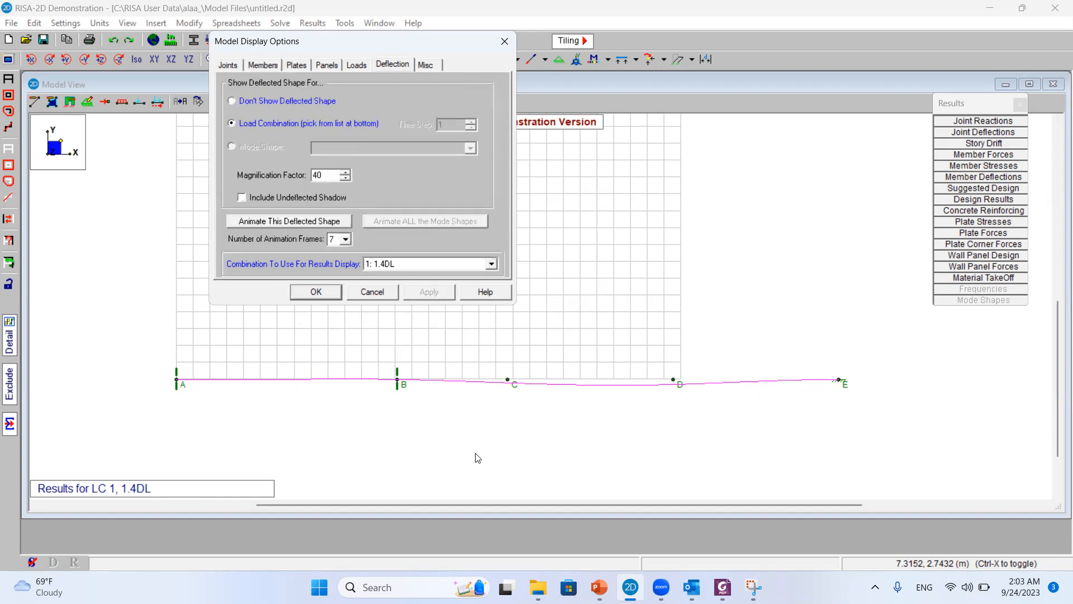
{"action": "left_click", "coordinate": [422, 265]}
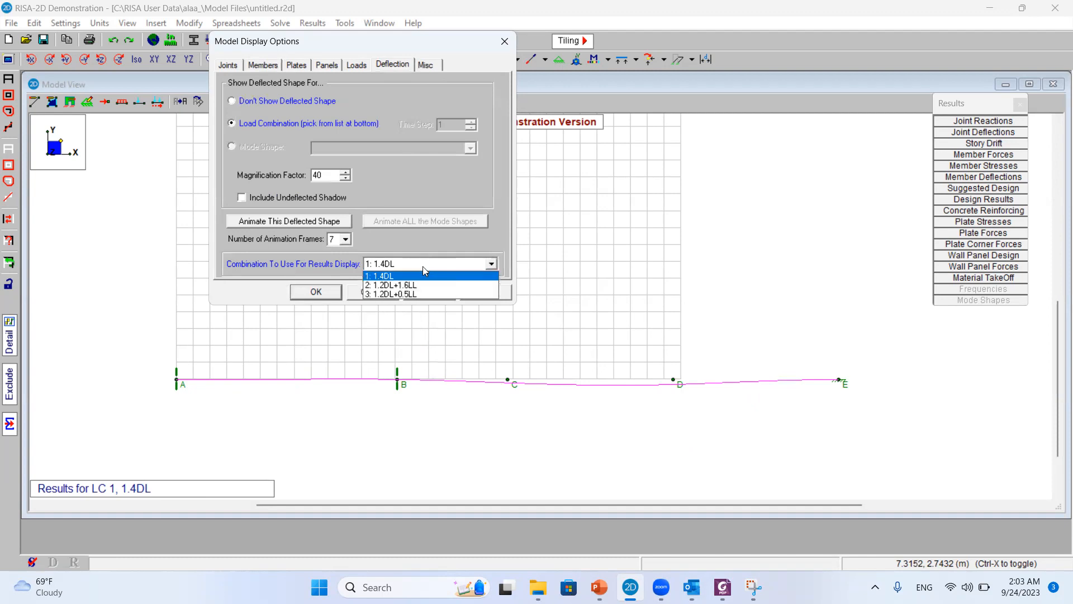
{"action": "left_click", "coordinate": [441, 283]}
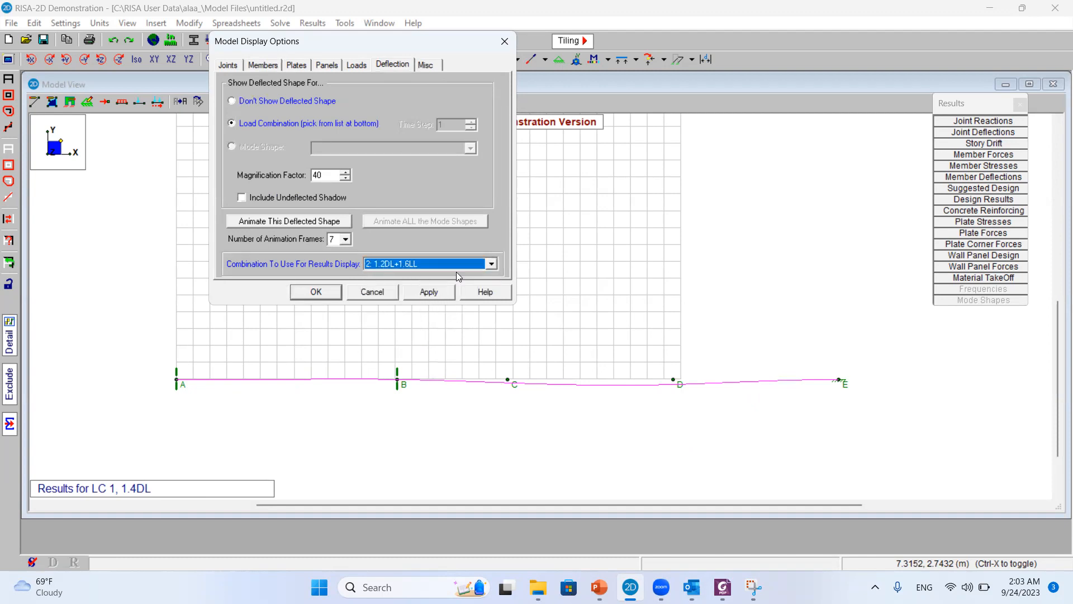
{"action": "left_click", "coordinate": [428, 296]}
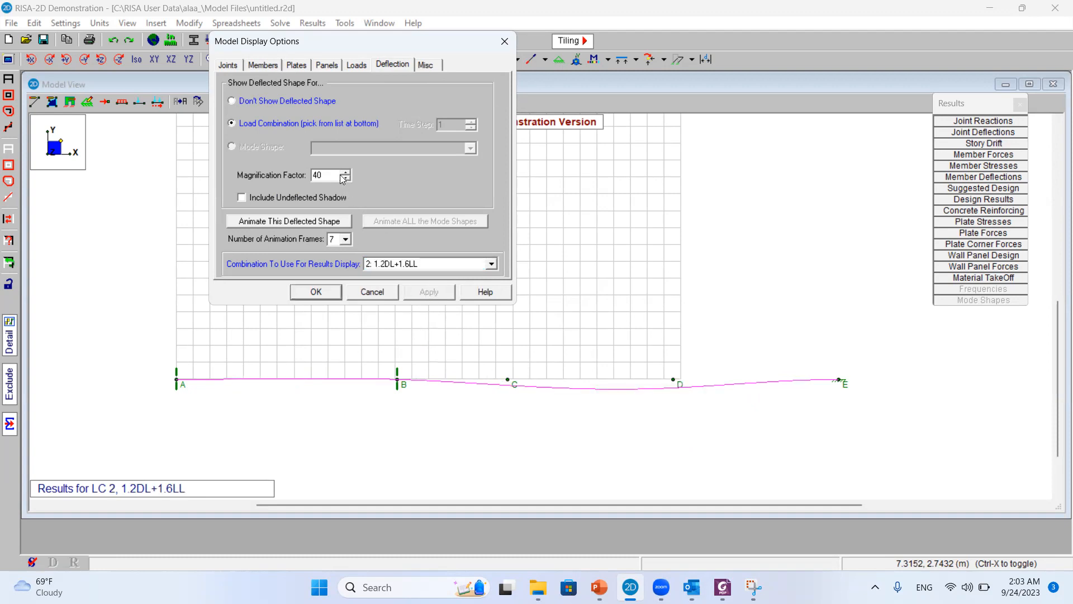
Set the deflected shape's magnification factor to 80 and close the display options
{"action": "left_click", "coordinate": [344, 172]}
{"action": "left_click", "coordinate": [345, 172]}
{"action": "left_click", "coordinate": [435, 295]}
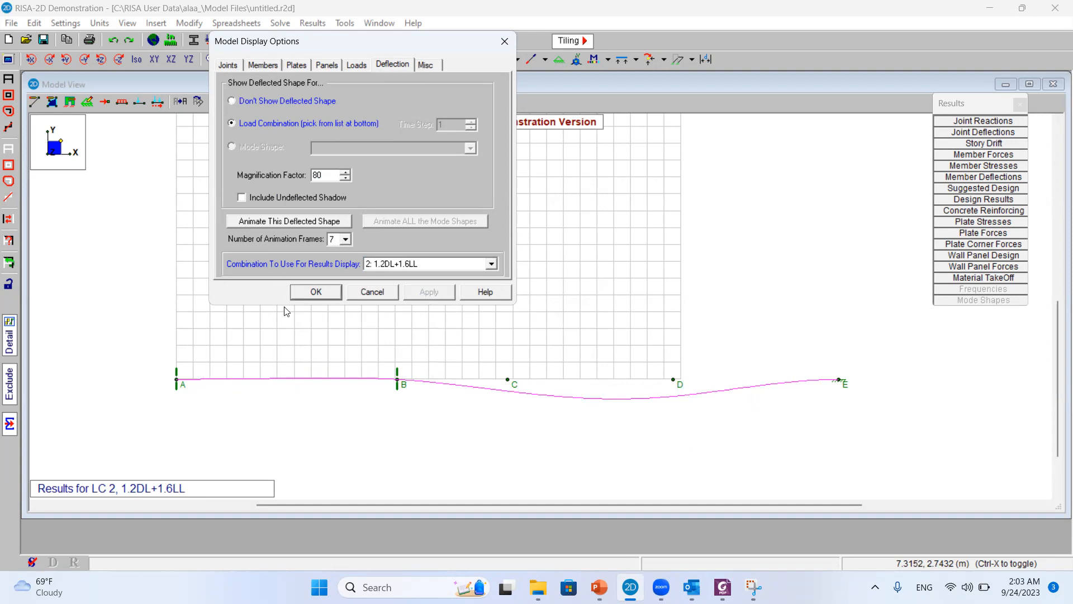
{"action": "left_click", "coordinate": [308, 293]}
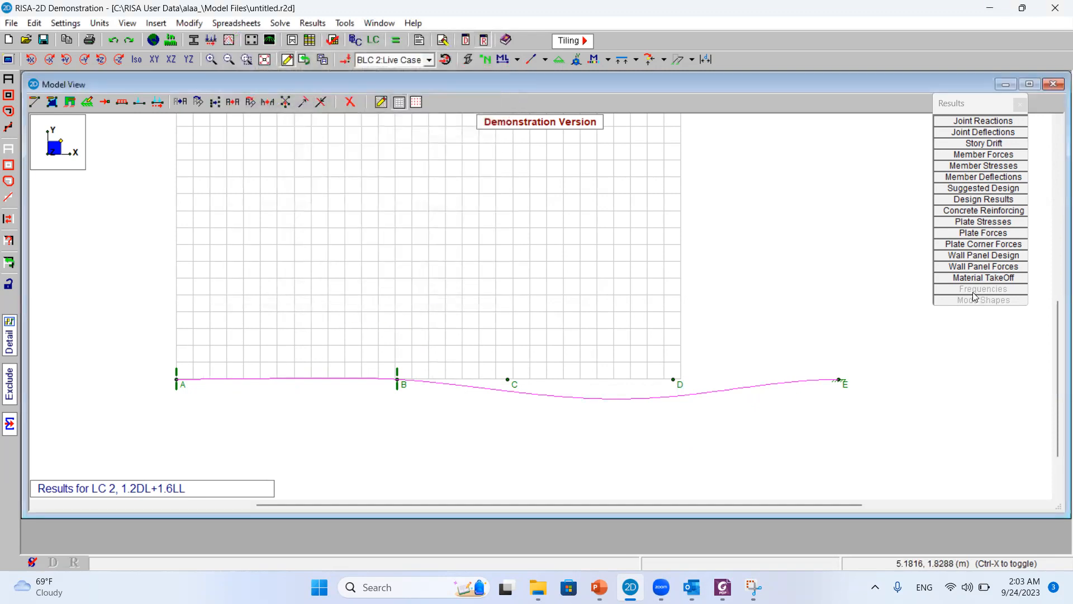